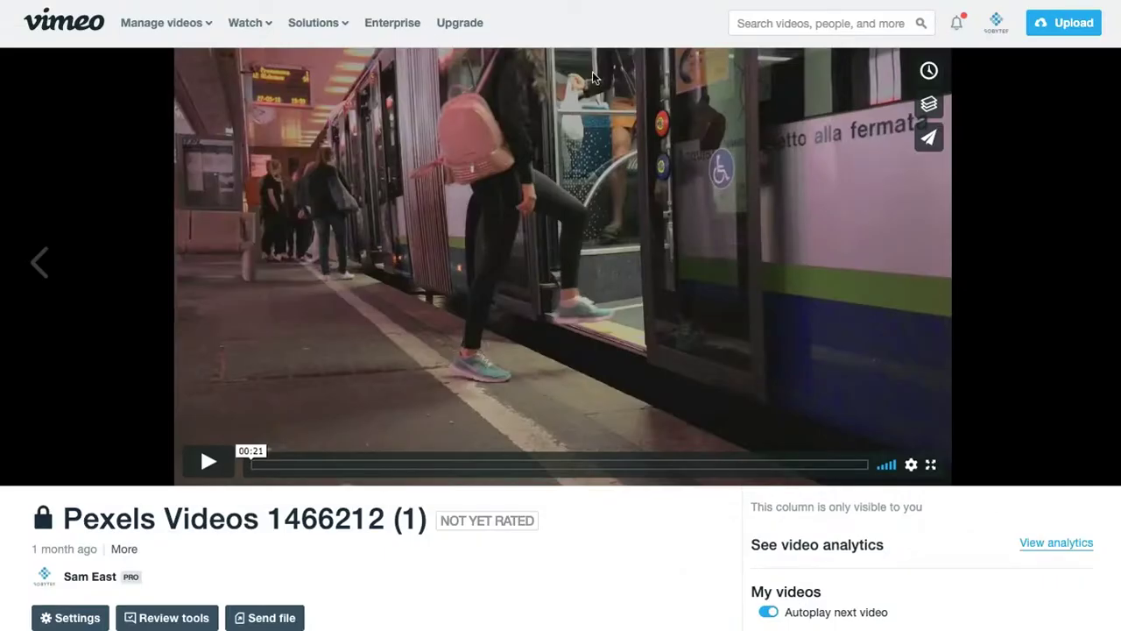
Step: Go to Vimeo's My videos library, which lists Pexels Videos 1466212 (1)
{"action": "mouse_move", "coordinate": [173, 17]}
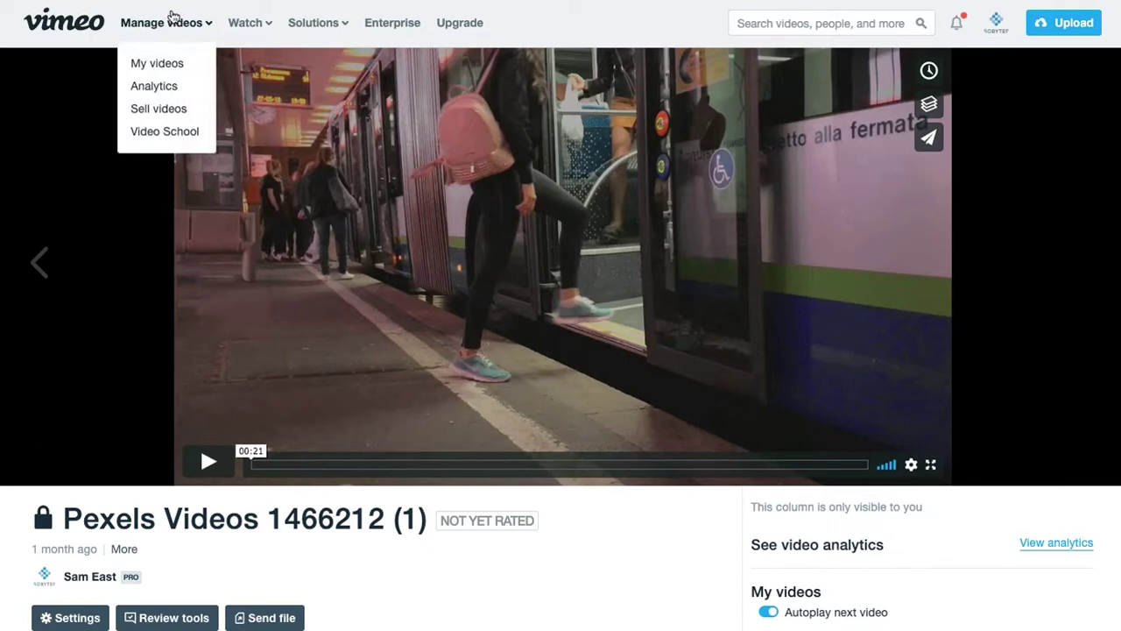
{"action": "left_click", "coordinate": [159, 65]}
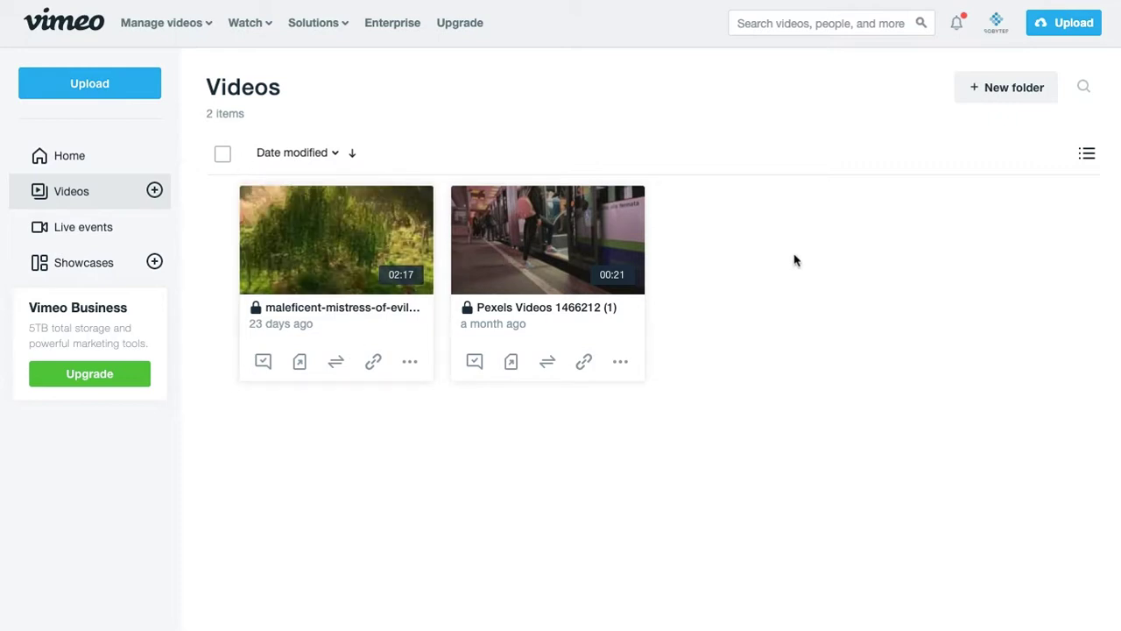
Step: Copy the maleficent-mistress-of-evil-trailer streaming link from its Distribution video file links
{"action": "left_click", "coordinate": [342, 244]}
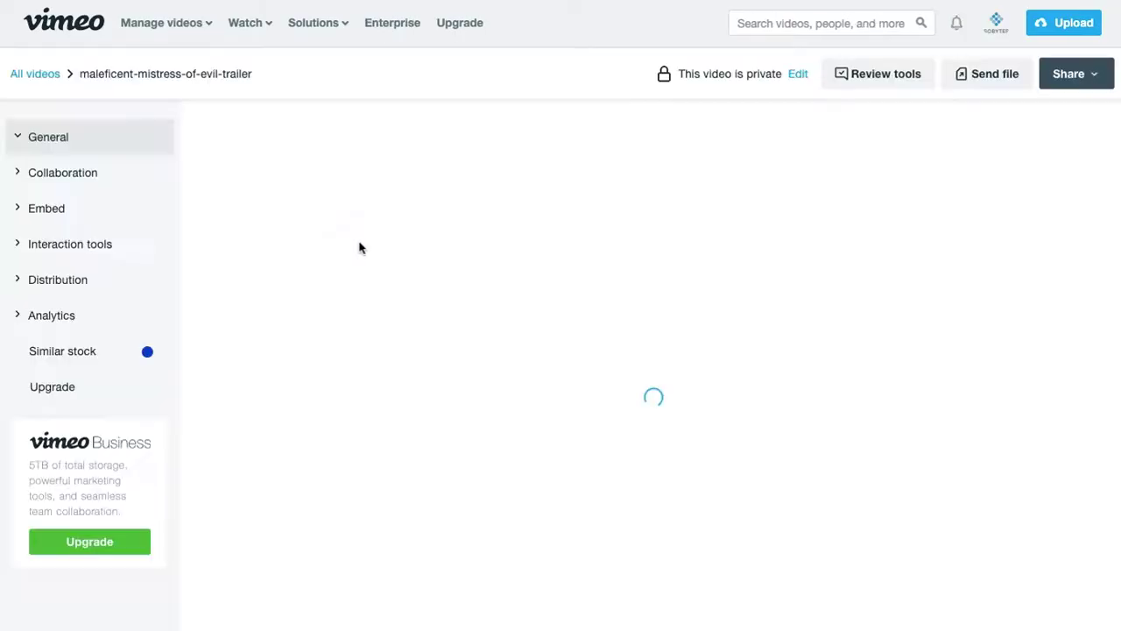
{"action": "scroll", "coordinate": [132, 378], "scroll_direction": "down", "scroll_amount": 2}
{"action": "left_click", "coordinate": [17, 321]}
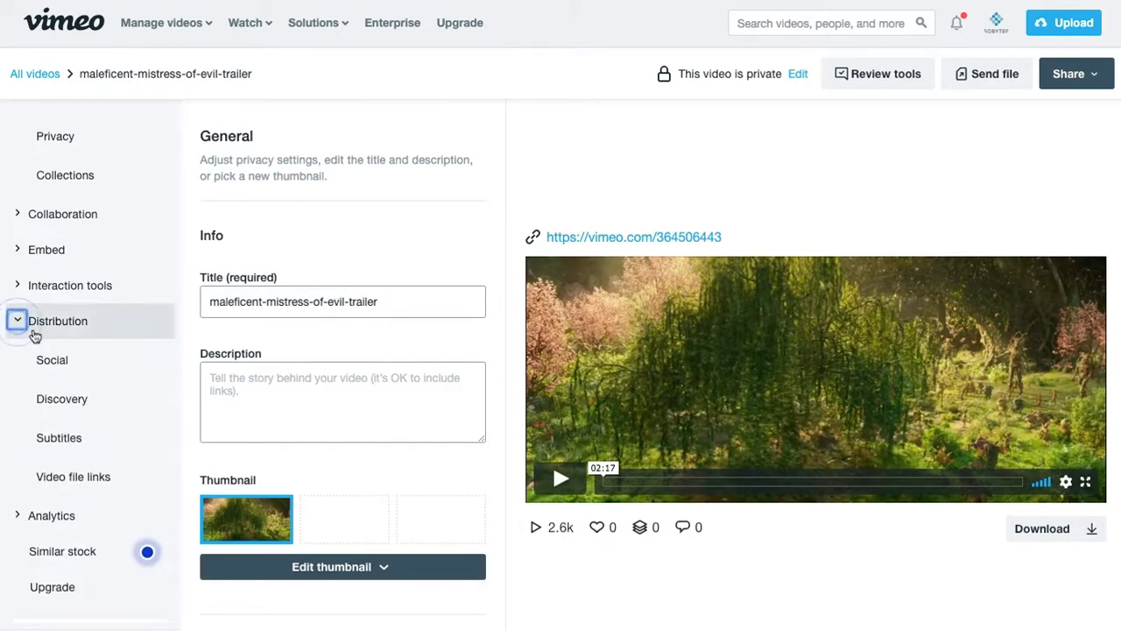
{"action": "left_click", "coordinate": [59, 475]}
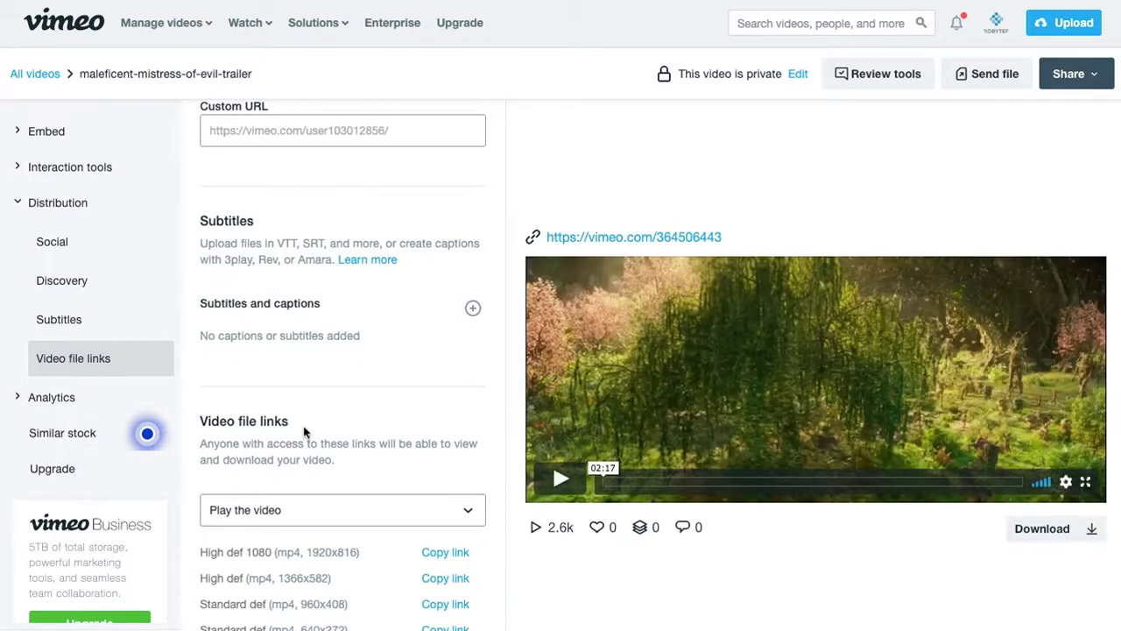
{"action": "left_click", "coordinate": [147, 424]}
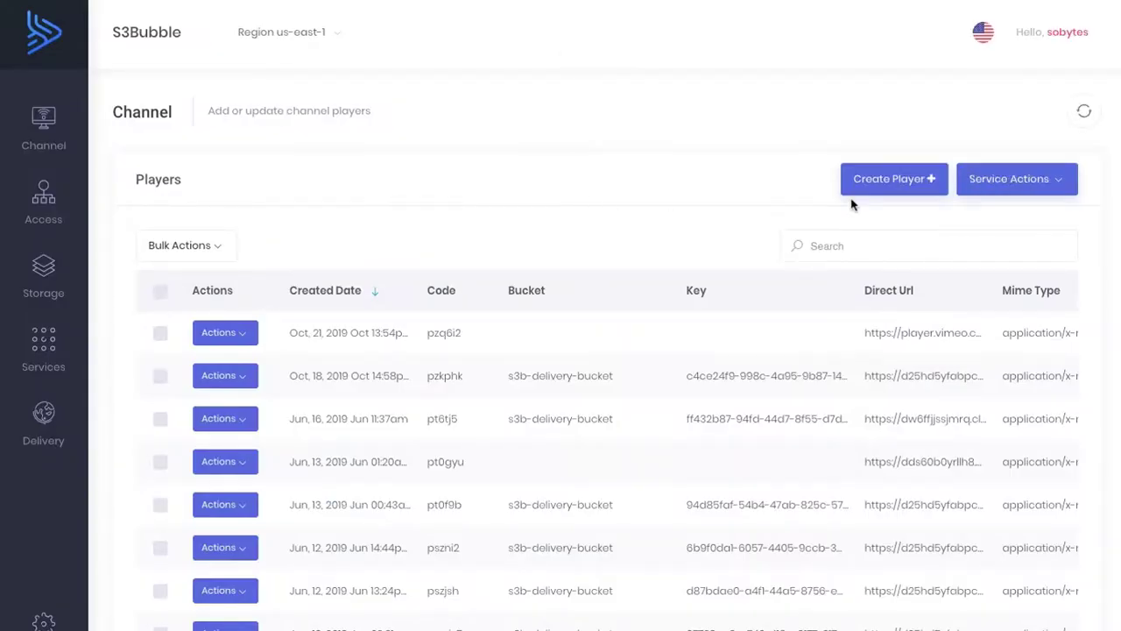
{"action": "left_click", "coordinate": [871, 182]}
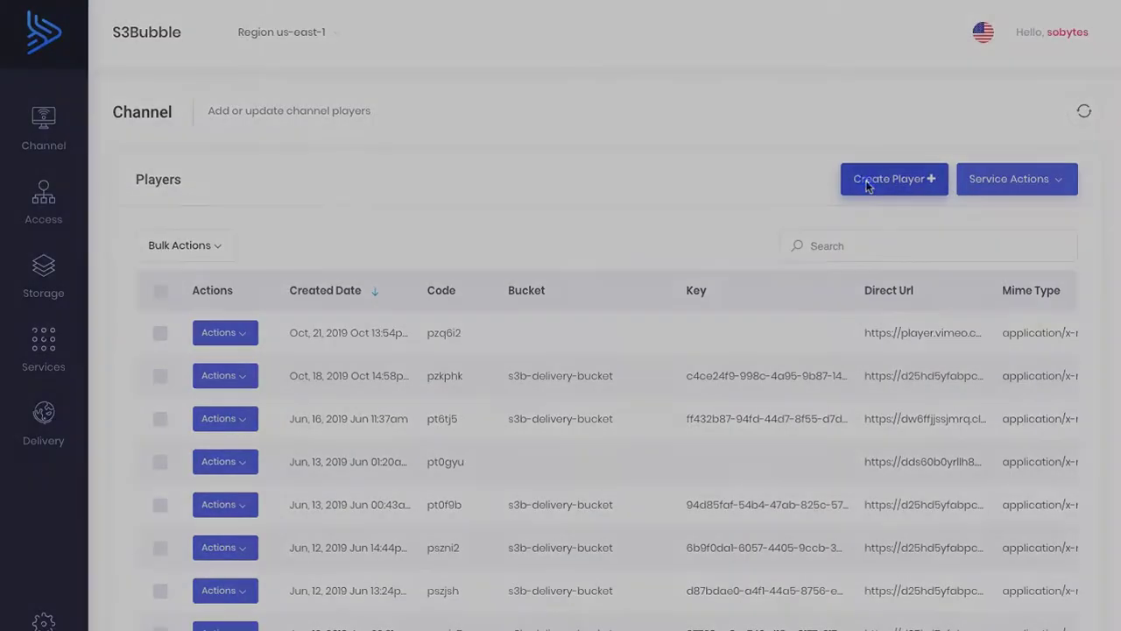
Step: Create a new S3Bubble player from the pasted Vimeo m3u8 Direct Url
{"action": "left_click", "coordinate": [451, 249]}
{"action": "key", "text": "ctrl+v"}
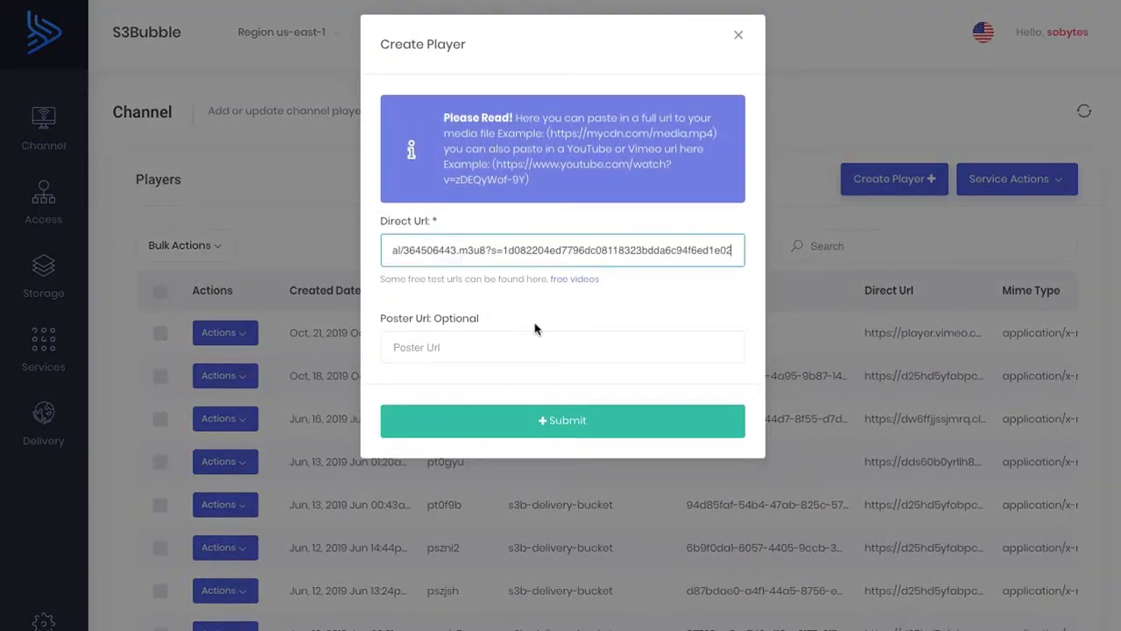
{"action": "left_click_drag", "start_coordinate": [744, 248], "coordinate": [368, 251]}
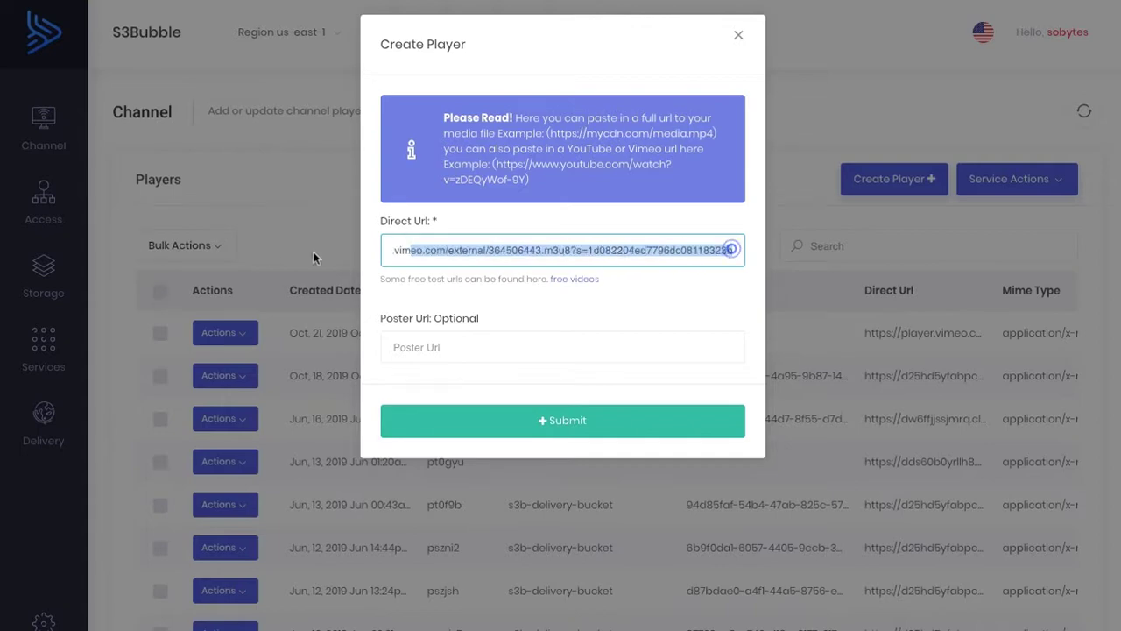
{"action": "left_click", "coordinate": [547, 421]}
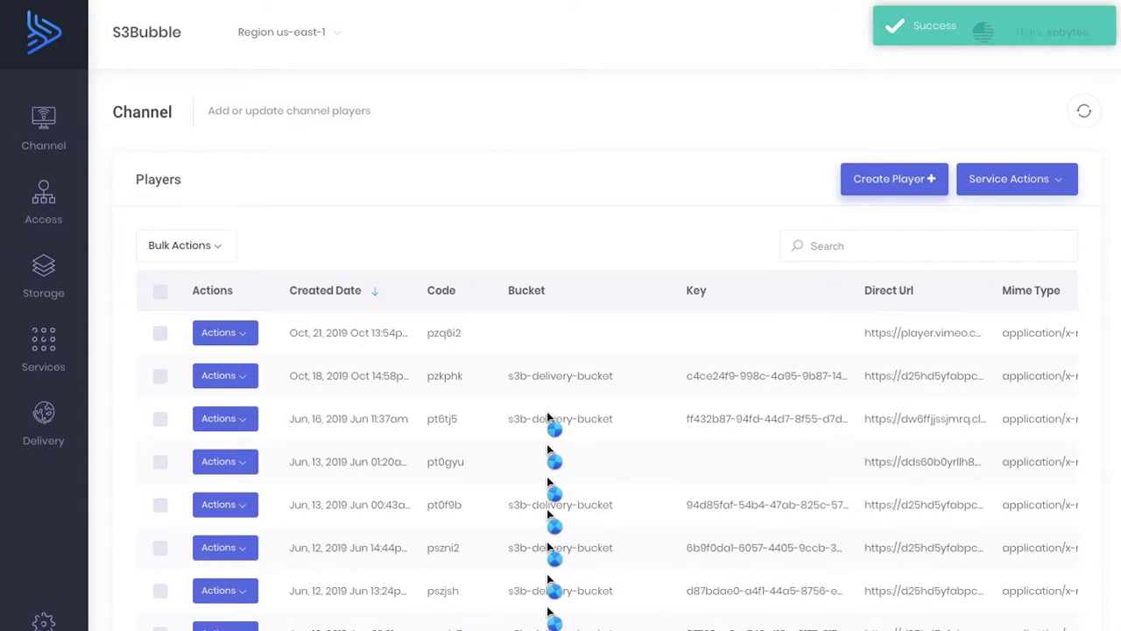
Step: View the new player, test-play its preview, and select its player code q034qf
{"action": "left_click", "coordinate": [210, 341]}
{"action": "left_click", "coordinate": [265, 387]}
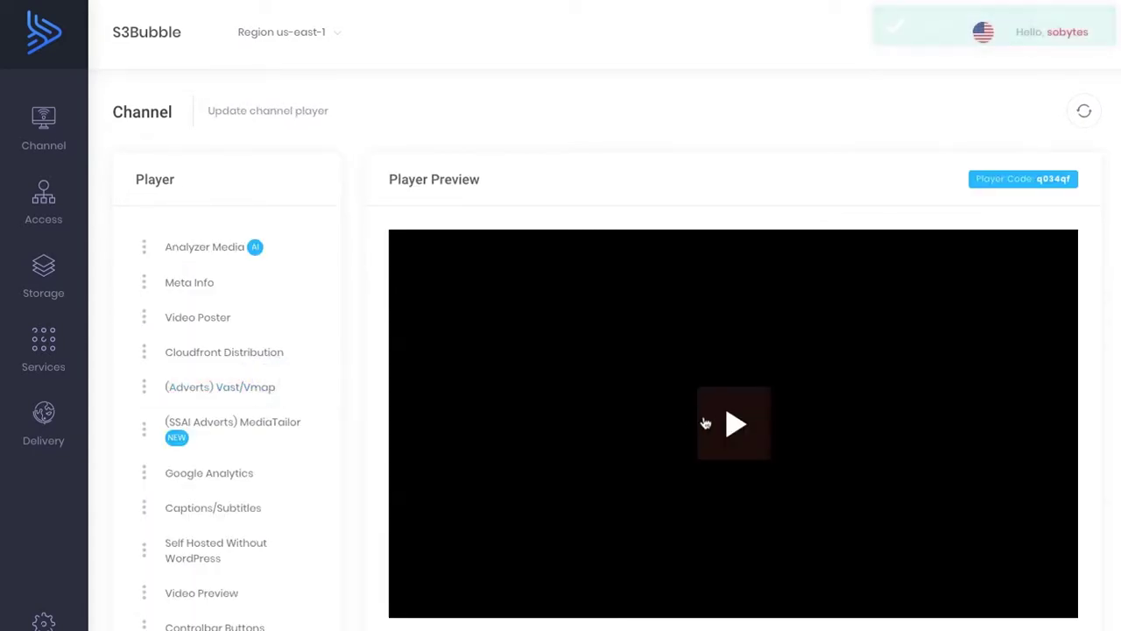
{"action": "left_click", "coordinate": [740, 424]}
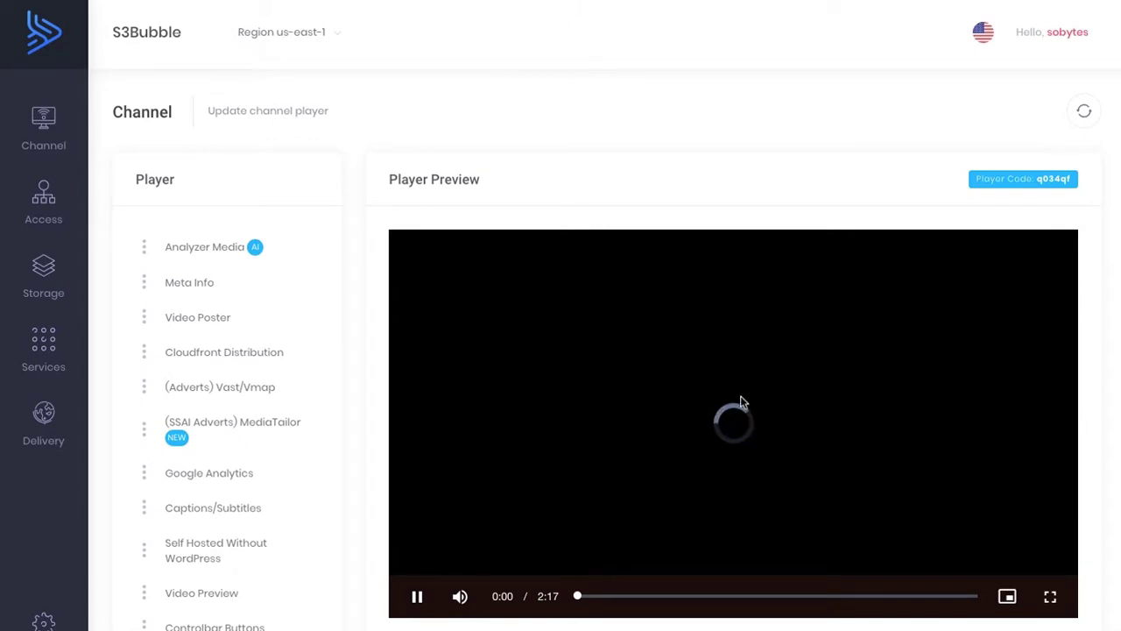
{"action": "left_click", "coordinate": [417, 595]}
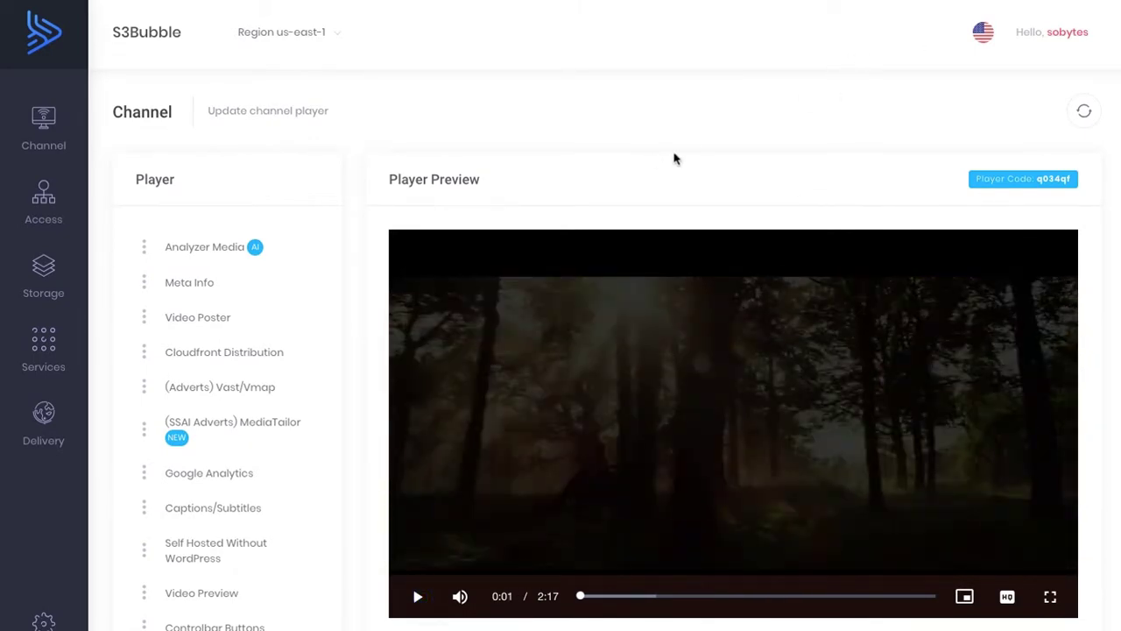
{"action": "left_click_drag", "start_coordinate": [1039, 179], "coordinate": [1070, 180]}
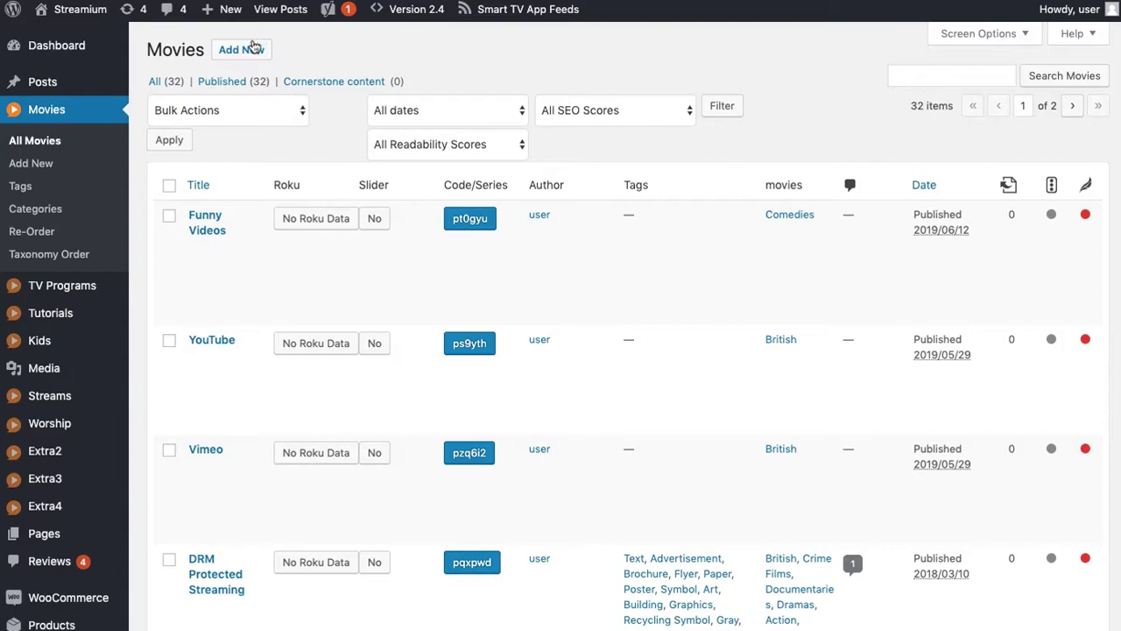
Step: Add a new movie titled 'Vimeo Example' with the paragraph 'Using Vimeo instead of AWS'
{"action": "left_click", "coordinate": [247, 50]}
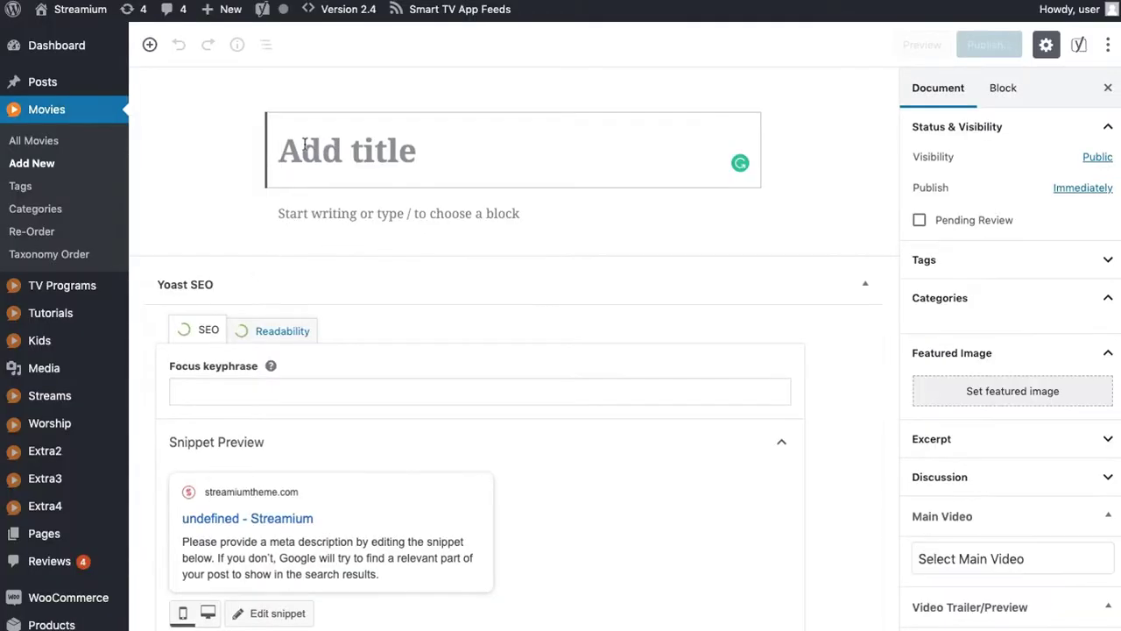
{"action": "left_click", "coordinate": [316, 147]}
{"action": "type", "text": "Vimeo"}
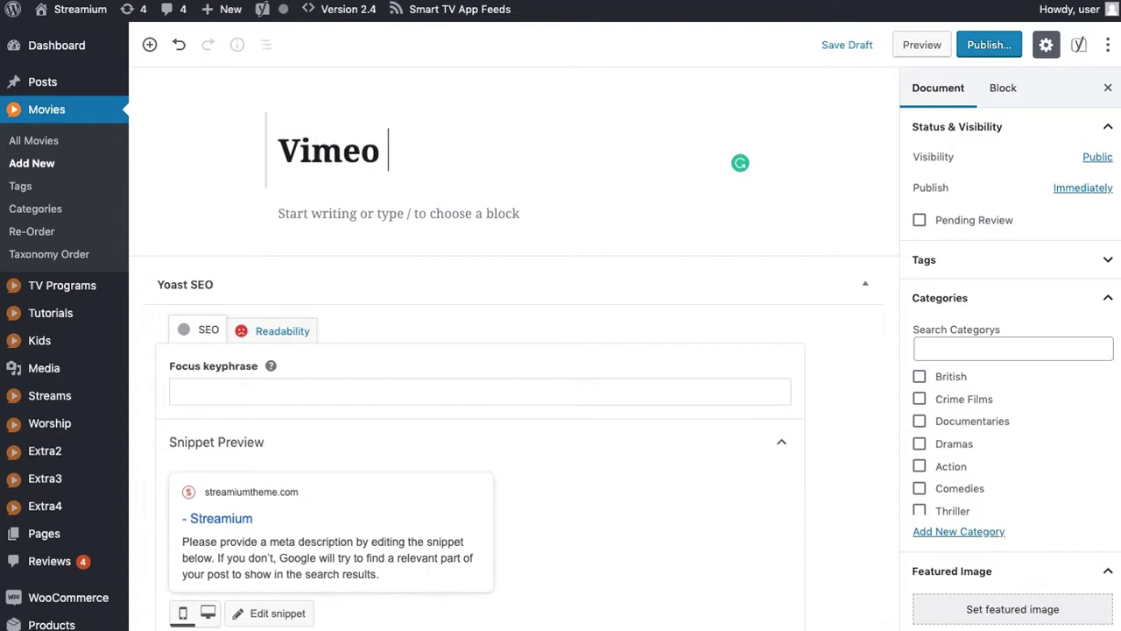
{"action": "type", "text": " Example"}
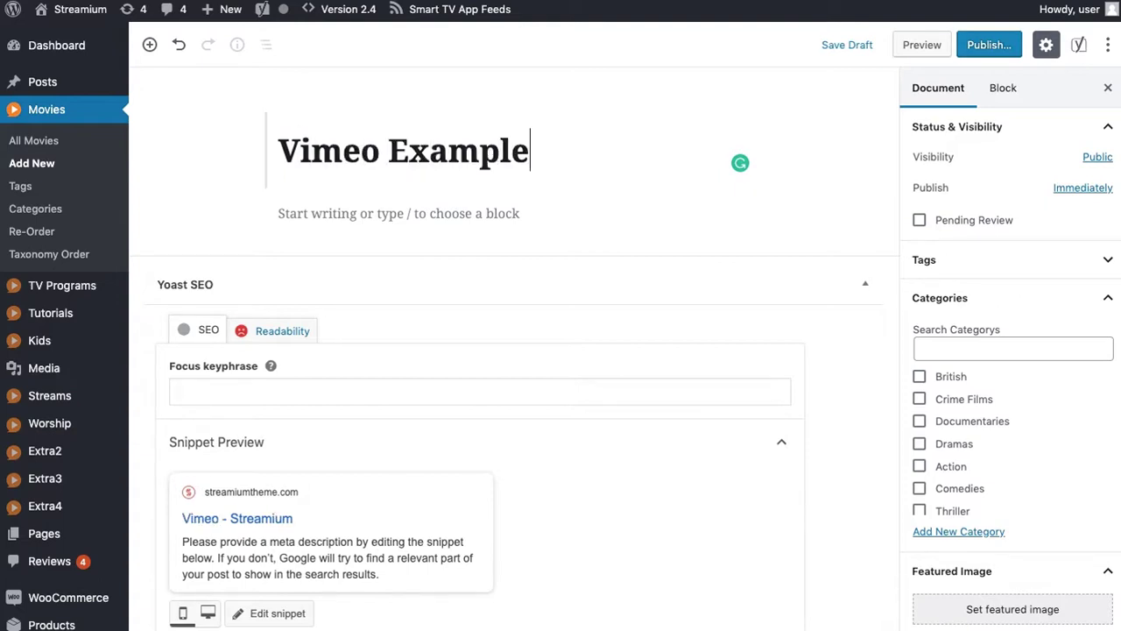
{"action": "left_click", "coordinate": [332, 219]}
{"action": "left_click", "coordinate": [332, 219]}
{"action": "type", "text": "Using Vimeo instead of AWS"}
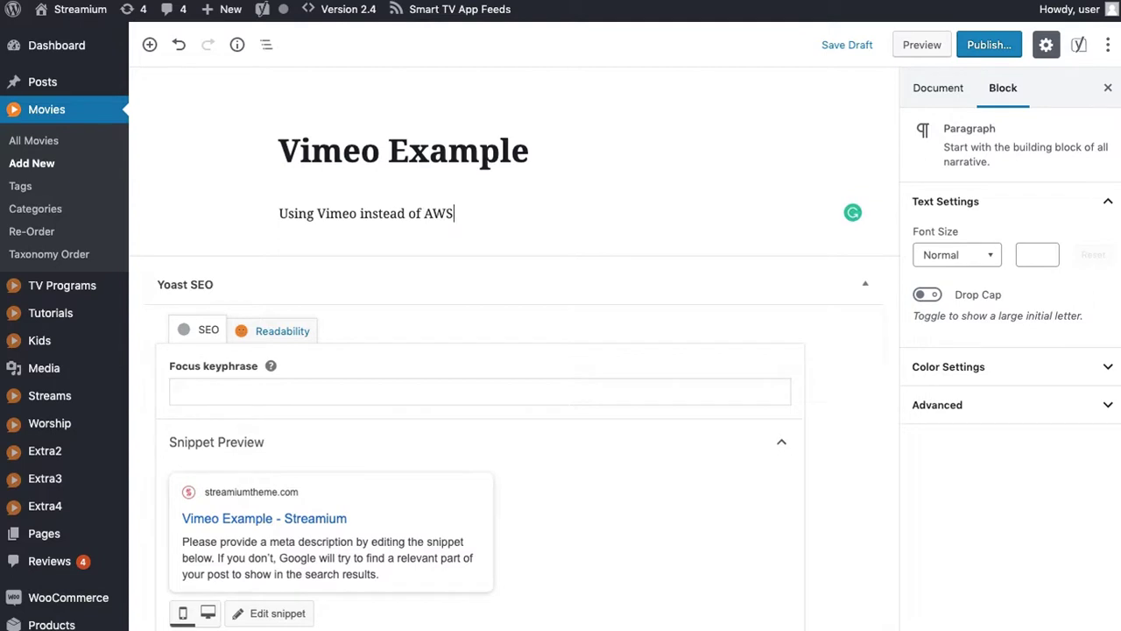
Step: Set the movie's Main Video to q034qf and tick the British category
{"action": "left_click", "coordinate": [940, 91]}
{"action": "left_click", "coordinate": [963, 296]}
{"action": "scroll", "coordinate": [981, 337], "scroll_direction": "down", "scroll_amount": 2}
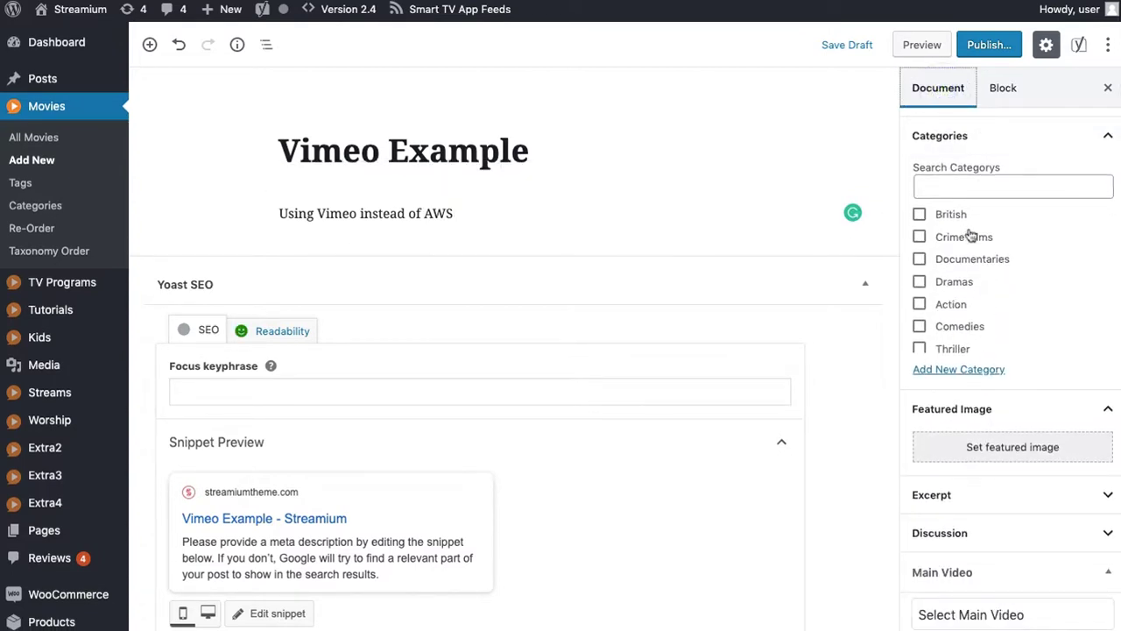
{"action": "scroll", "coordinate": [972, 254], "scroll_direction": "down", "scroll_amount": 3}
{"action": "left_click", "coordinate": [1013, 617]}
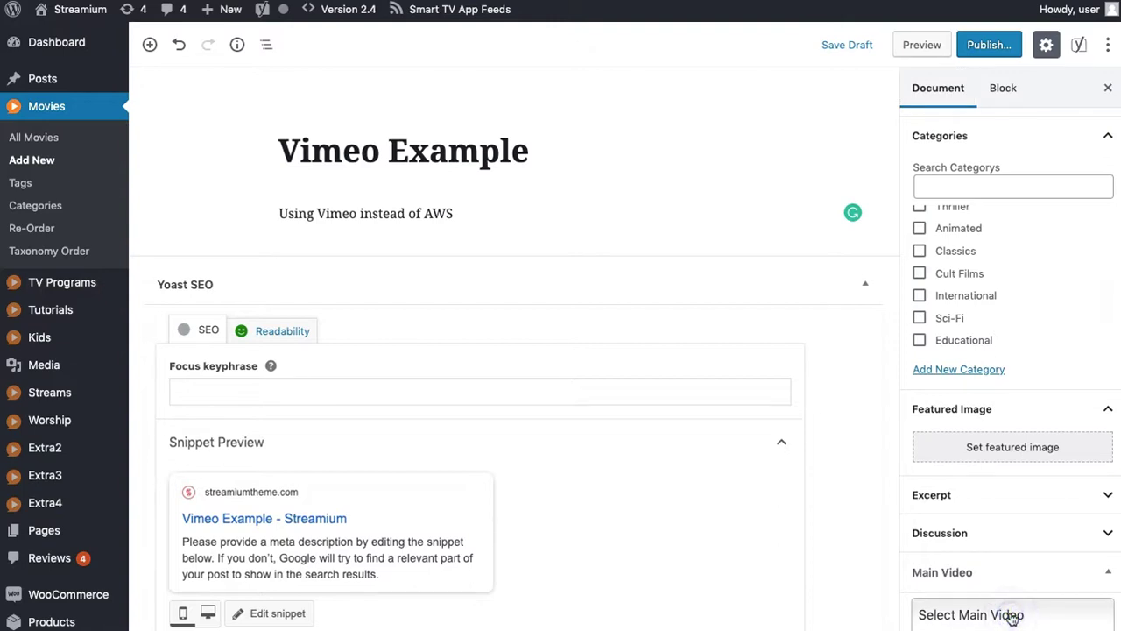
{"action": "type", "text": "q034qf"}
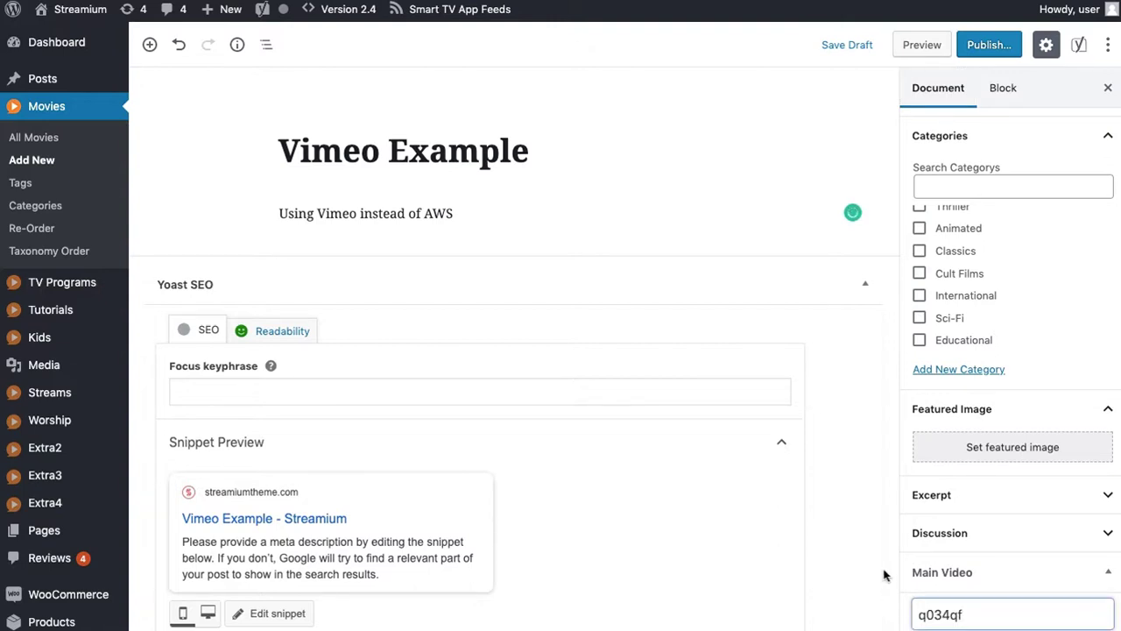
{"action": "scroll", "coordinate": [929, 320], "scroll_direction": "up", "scroll_amount": 3}
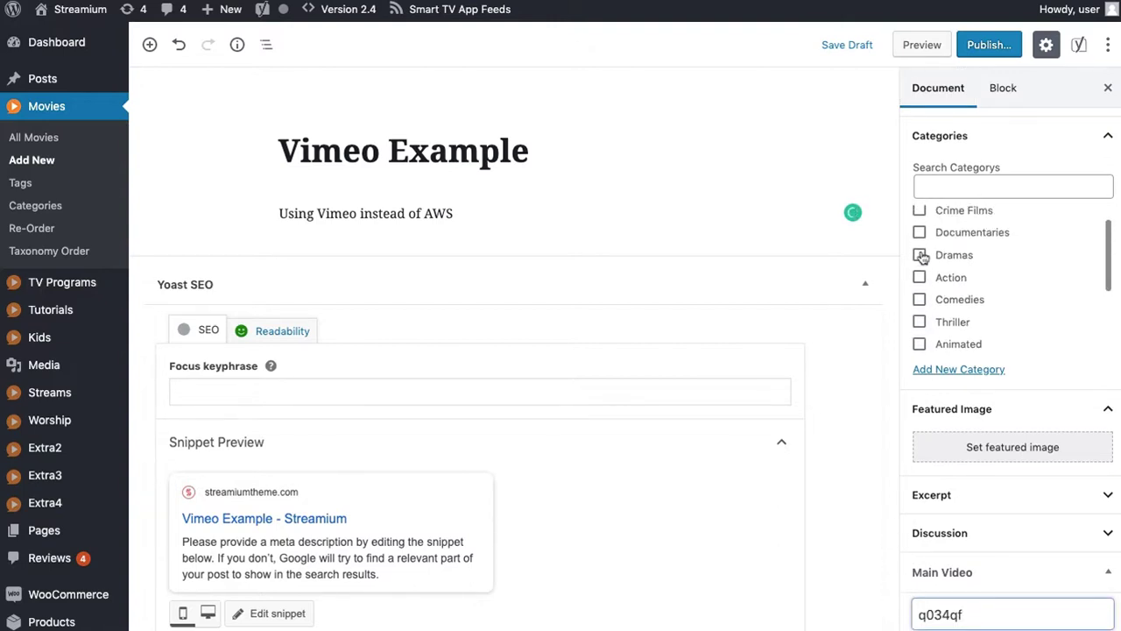
{"action": "scroll", "coordinate": [920, 274], "scroll_direction": "up", "scroll_amount": 1}
{"action": "left_click", "coordinate": [919, 214]}
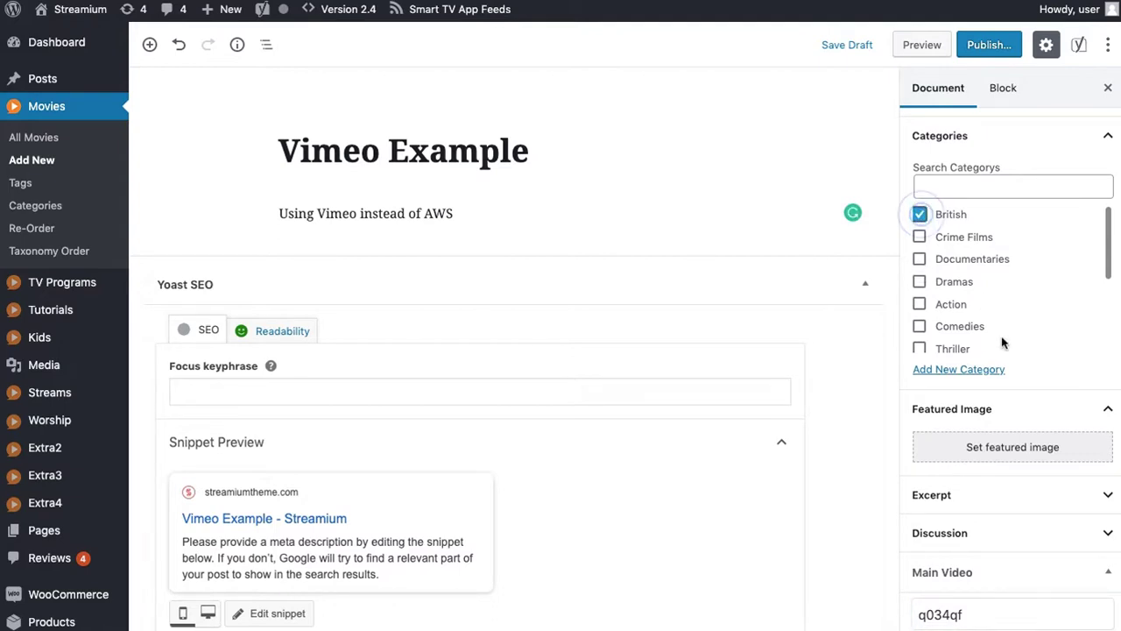
Step: Publish the Vimeo Example movie
{"action": "left_click", "coordinate": [994, 51]}
{"action": "left_click", "coordinate": [1015, 46]}
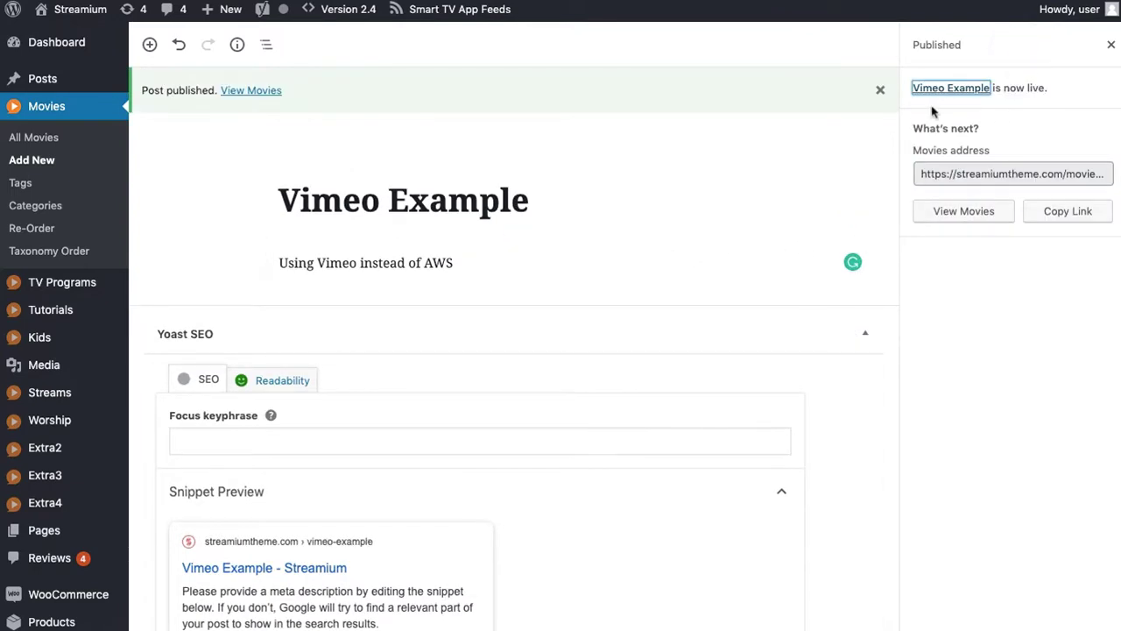
{"action": "left_click", "coordinate": [1108, 46]}
Step: Set vimeo-vs-youtube.jpg as the featured image and update the movie
{"action": "scroll", "coordinate": [957, 194], "scroll_direction": "down", "scroll_amount": 15}
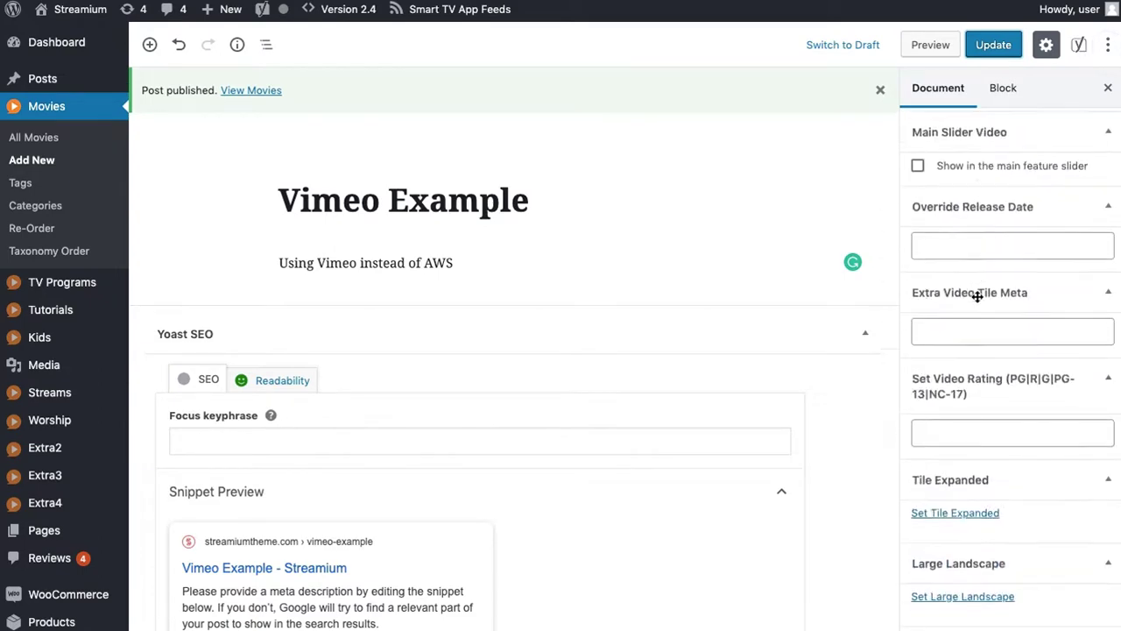
{"action": "scroll", "coordinate": [953, 473], "scroll_direction": "up", "scroll_amount": 12}
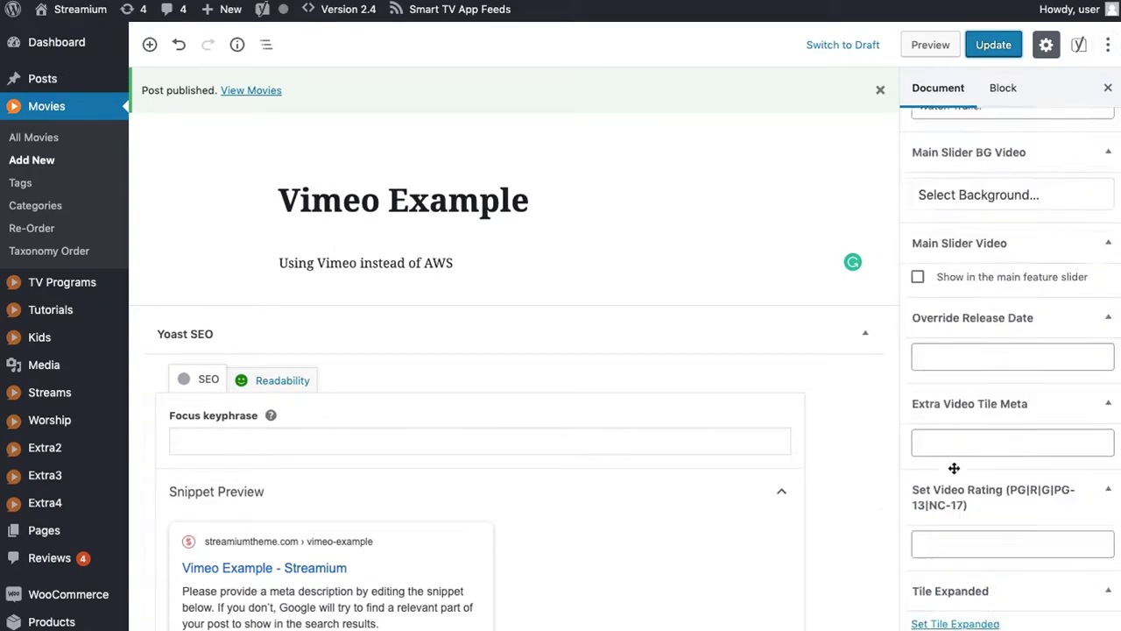
{"action": "scroll", "coordinate": [1025, 447], "scroll_direction": "down", "scroll_amount": 6}
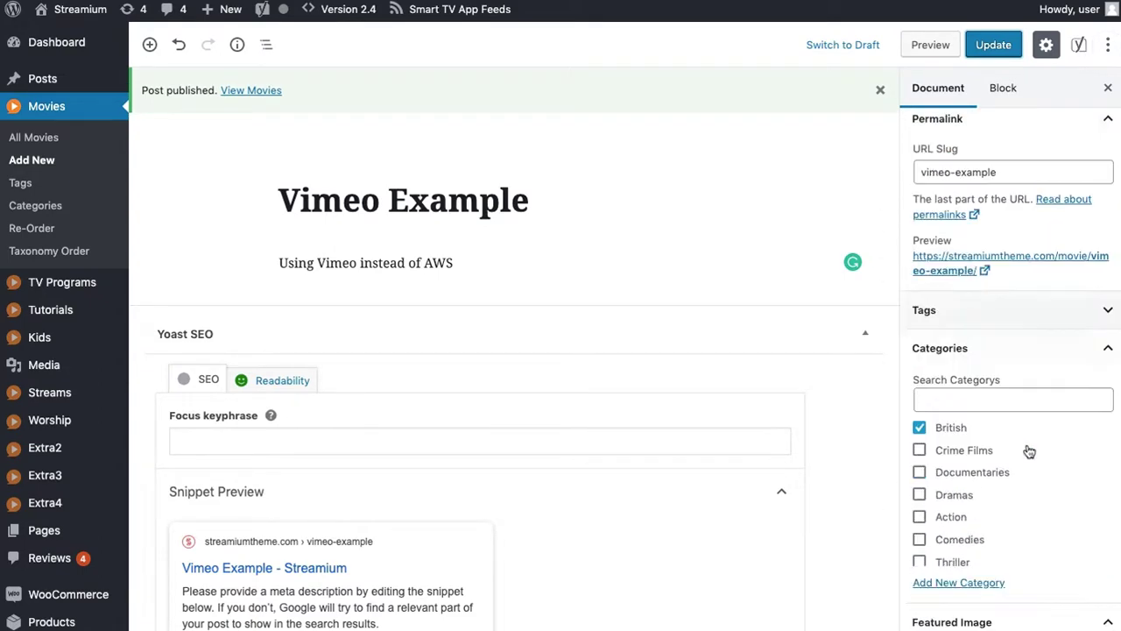
{"action": "left_click", "coordinate": [999, 215]}
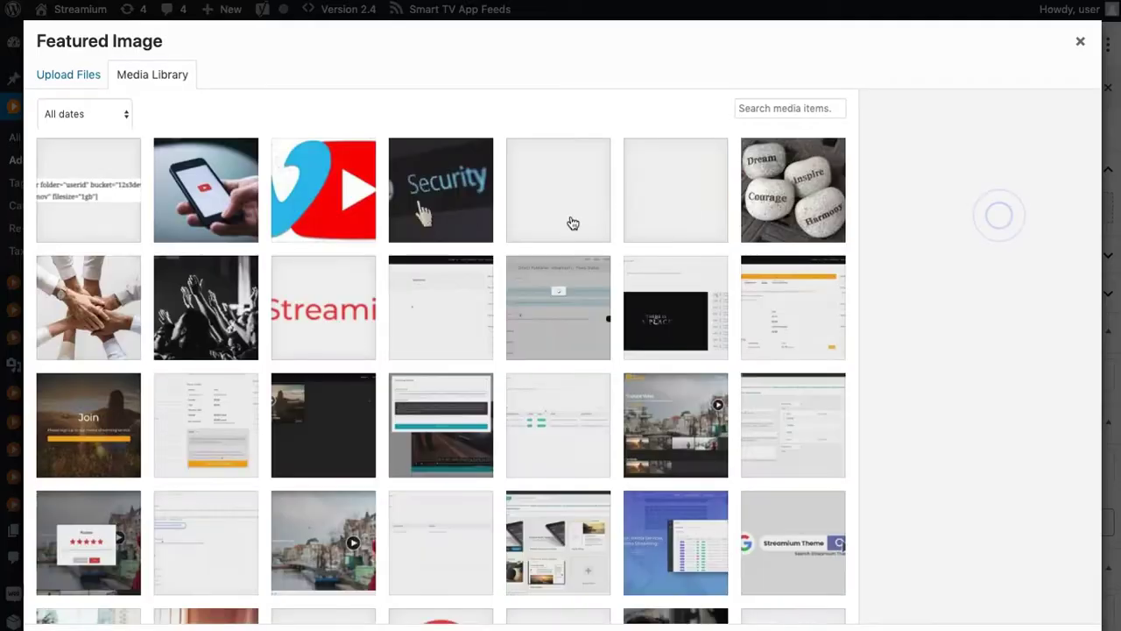
{"action": "left_click", "coordinate": [342, 203]}
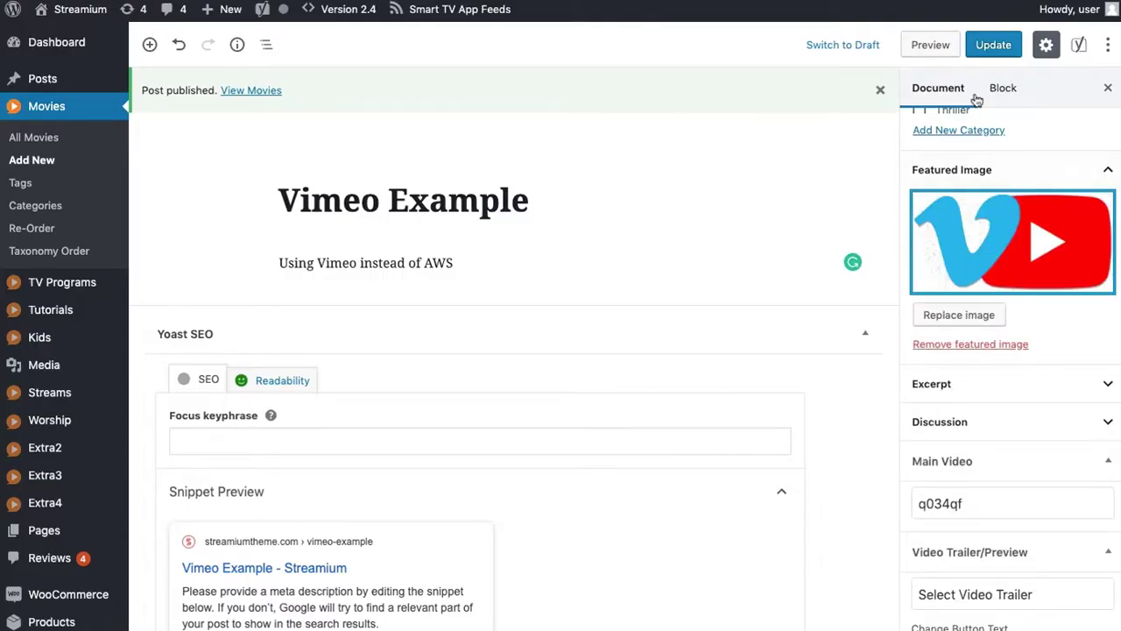
{"action": "left_click", "coordinate": [988, 44]}
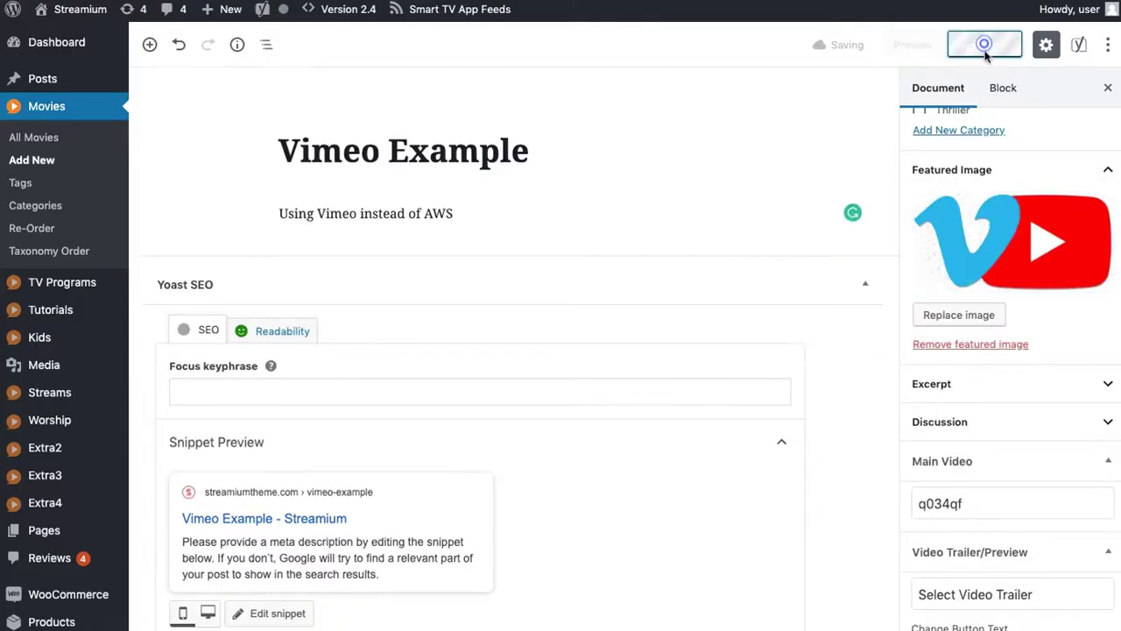
{"action": "left_click", "coordinate": [246, 93]}
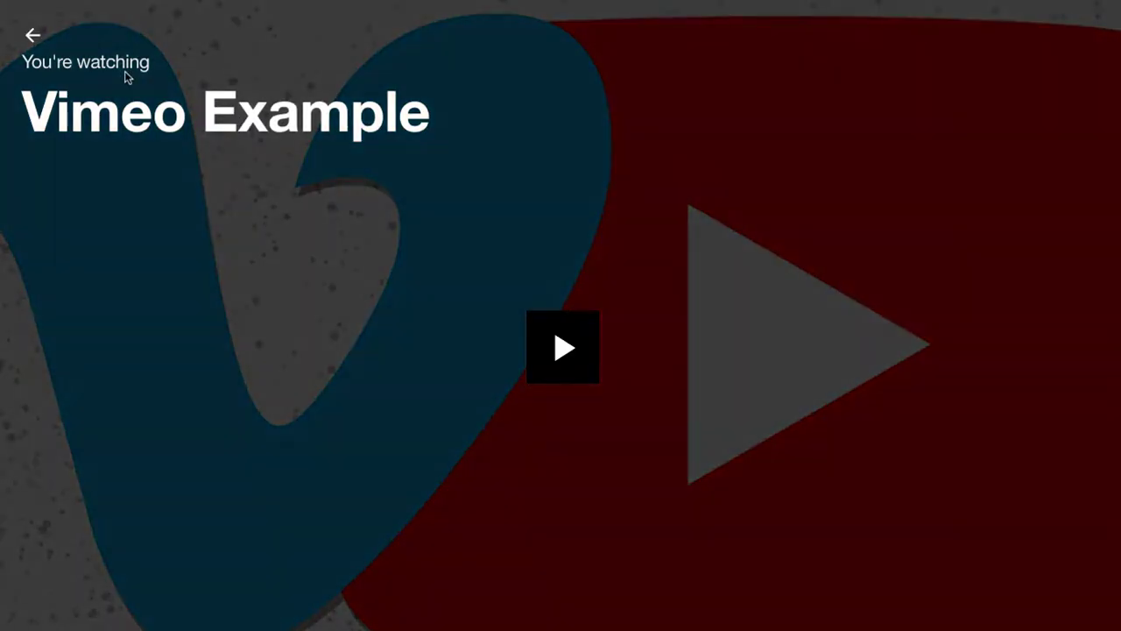
Step: Play Vimeo Example on the site, then play it again from its British row card
{"action": "left_click", "coordinate": [365, 114]}
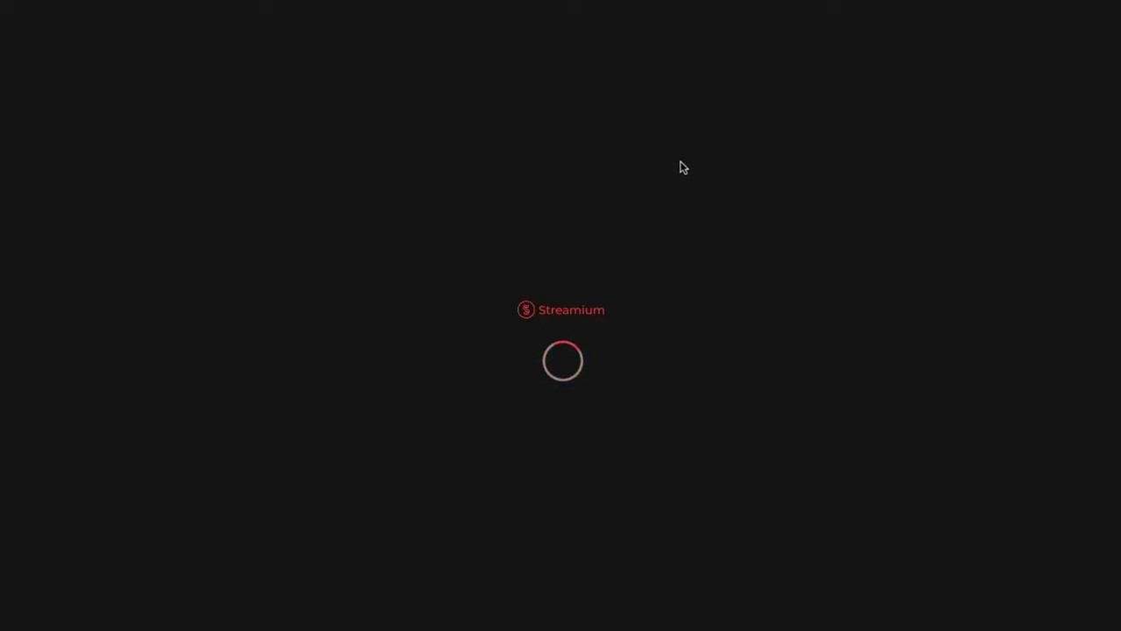
{"action": "scroll", "coordinate": [525, 219], "scroll_direction": "down", "scroll_amount": 2}
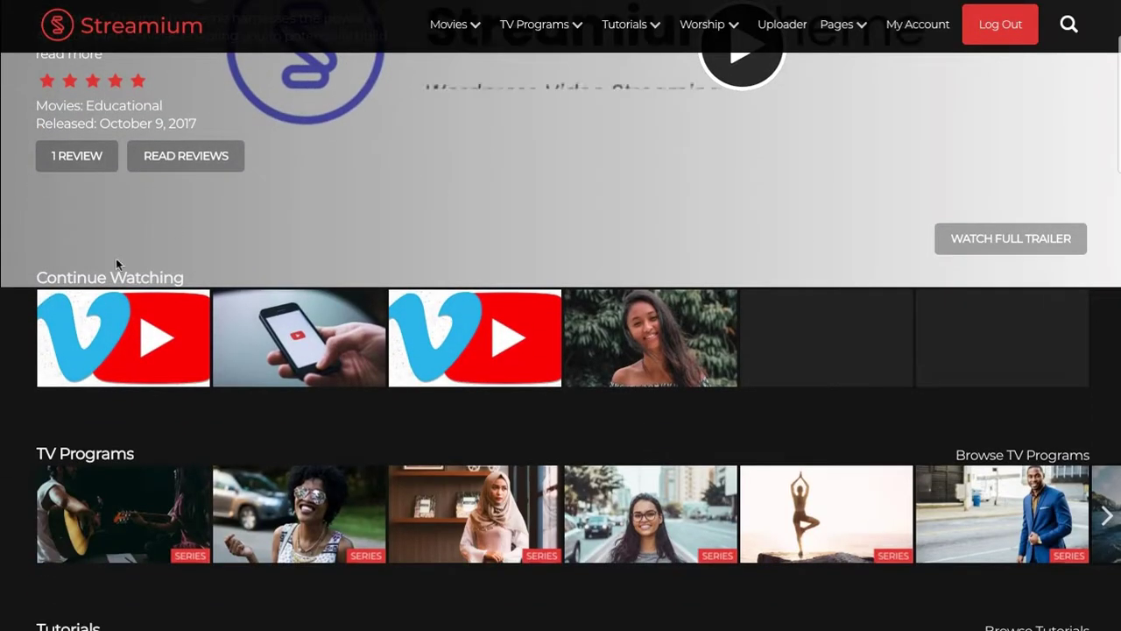
{"action": "scroll", "coordinate": [173, 224], "scroll_direction": "down", "scroll_amount": 7}
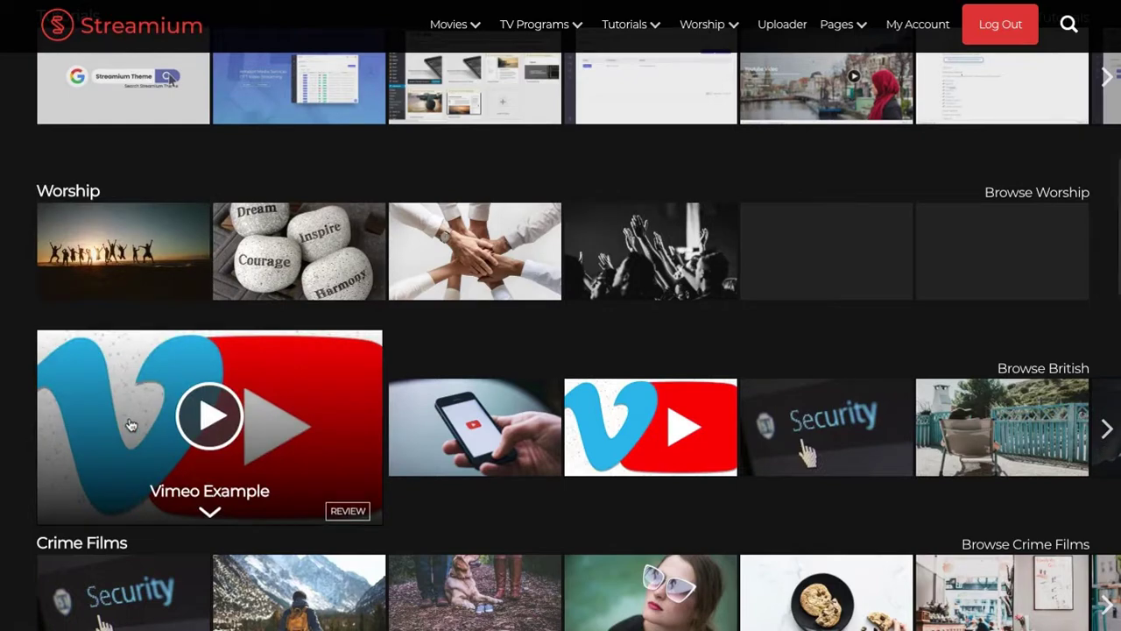
{"action": "left_click", "coordinate": [208, 511]}
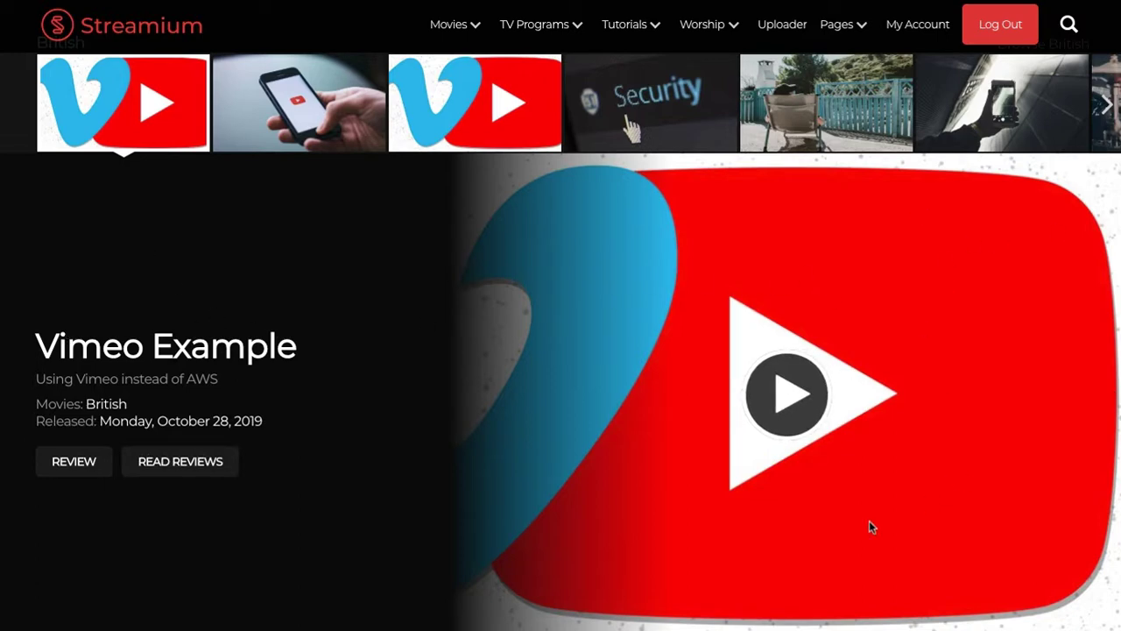
{"action": "left_click", "coordinate": [782, 388]}
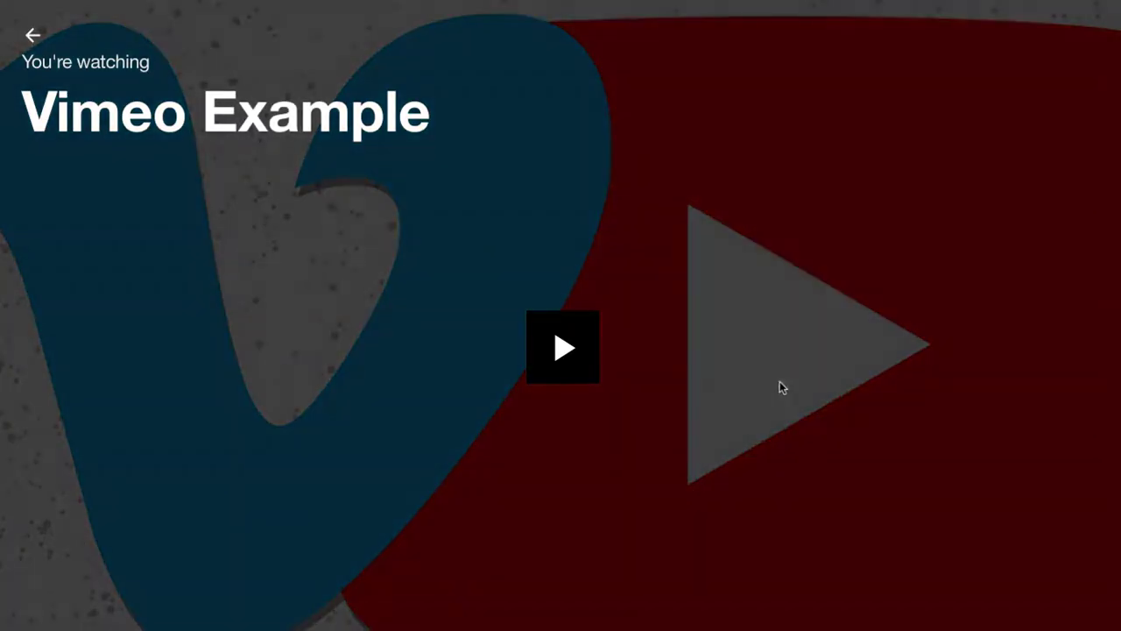
{"action": "left_click", "coordinate": [583, 364]}
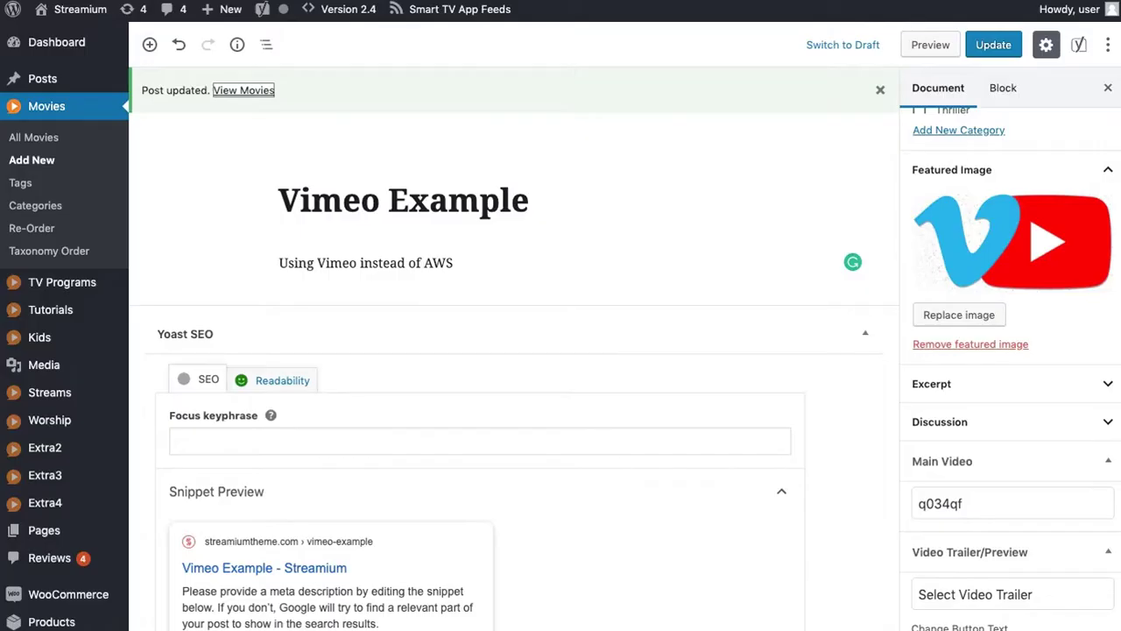
Step: Generate Vimeo Example's Roku data, set Video Duration to 122, and update
{"action": "scroll", "coordinate": [905, 327], "scroll_direction": "down", "scroll_amount": 10}
{"action": "scroll", "coordinate": [858, 342], "scroll_direction": "down", "scroll_amount": 15}
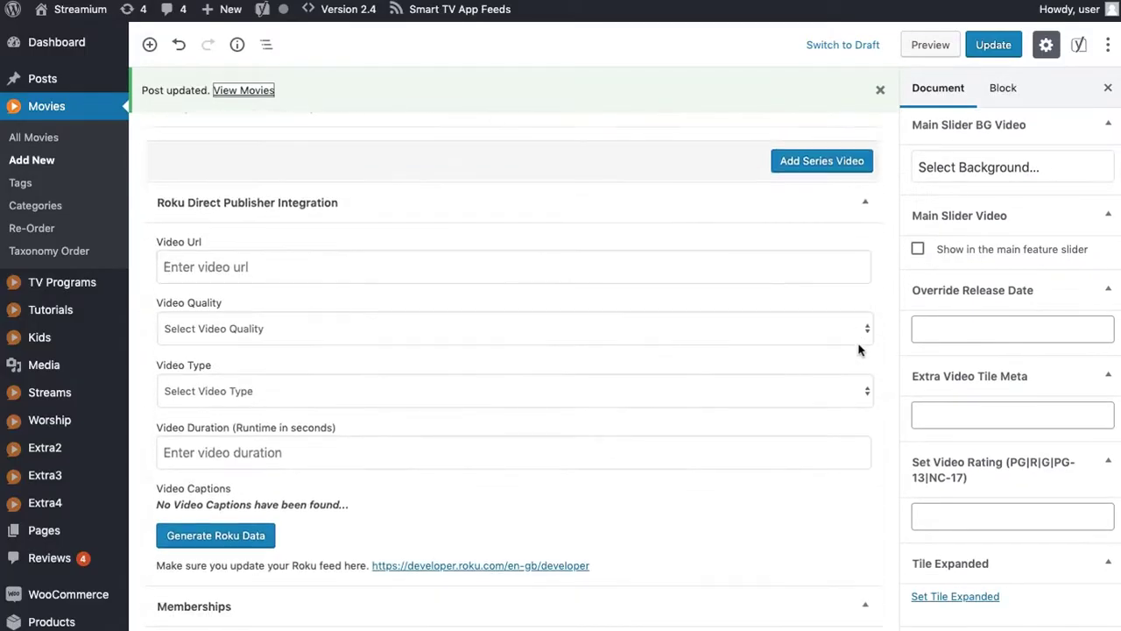
{"action": "left_click", "coordinate": [203, 536]}
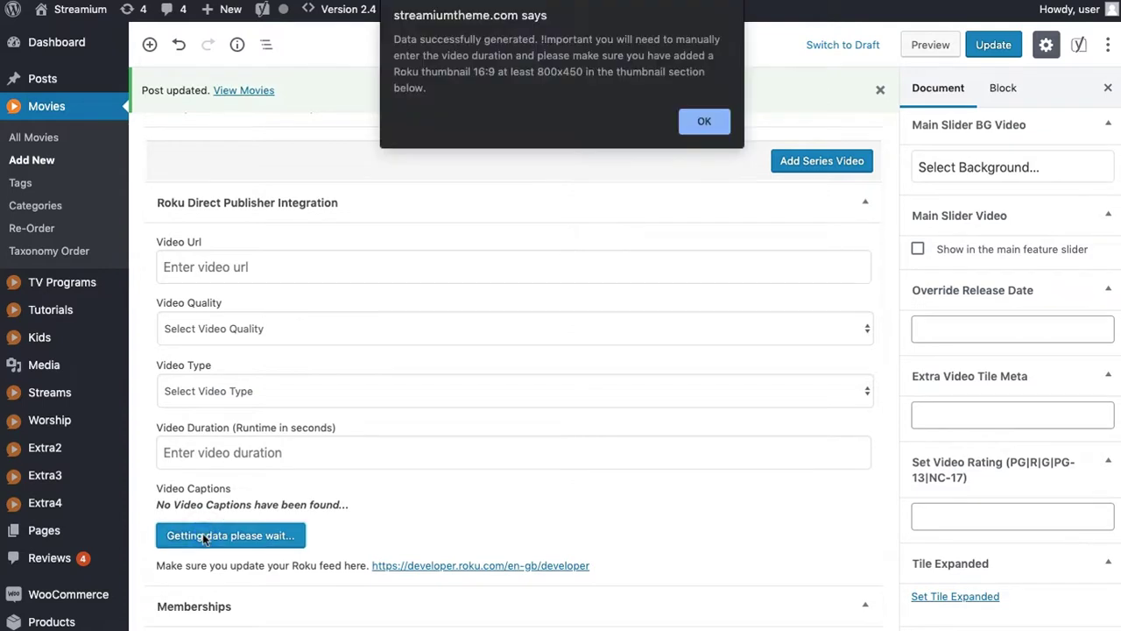
{"action": "left_click", "coordinate": [703, 122]}
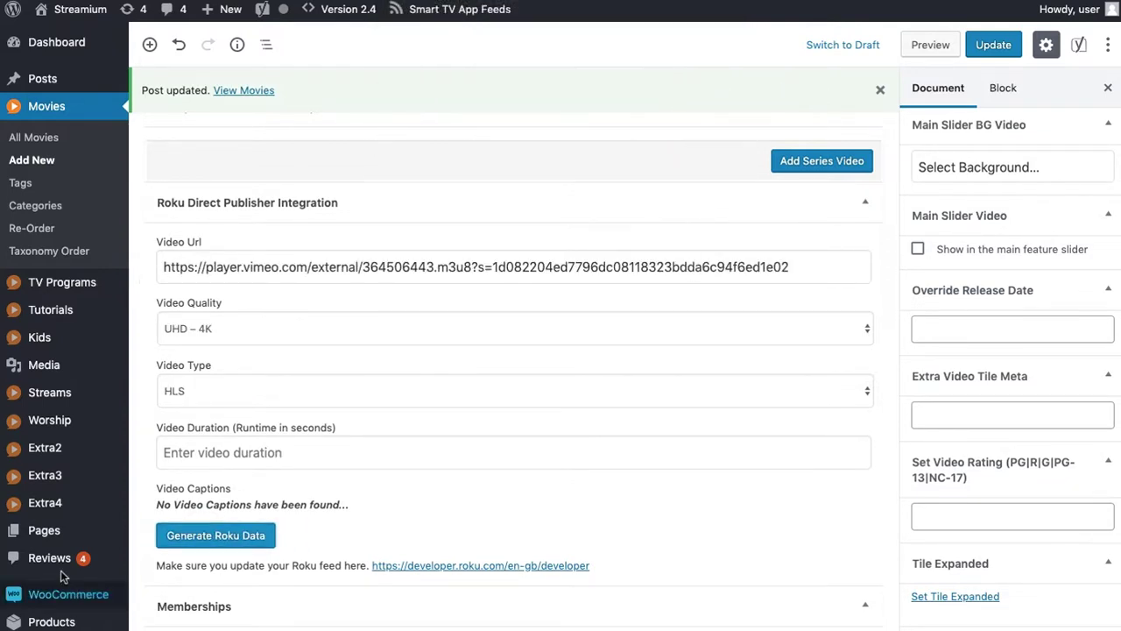
{"action": "left_click", "coordinate": [191, 454]}
{"action": "type", "text": "12"}
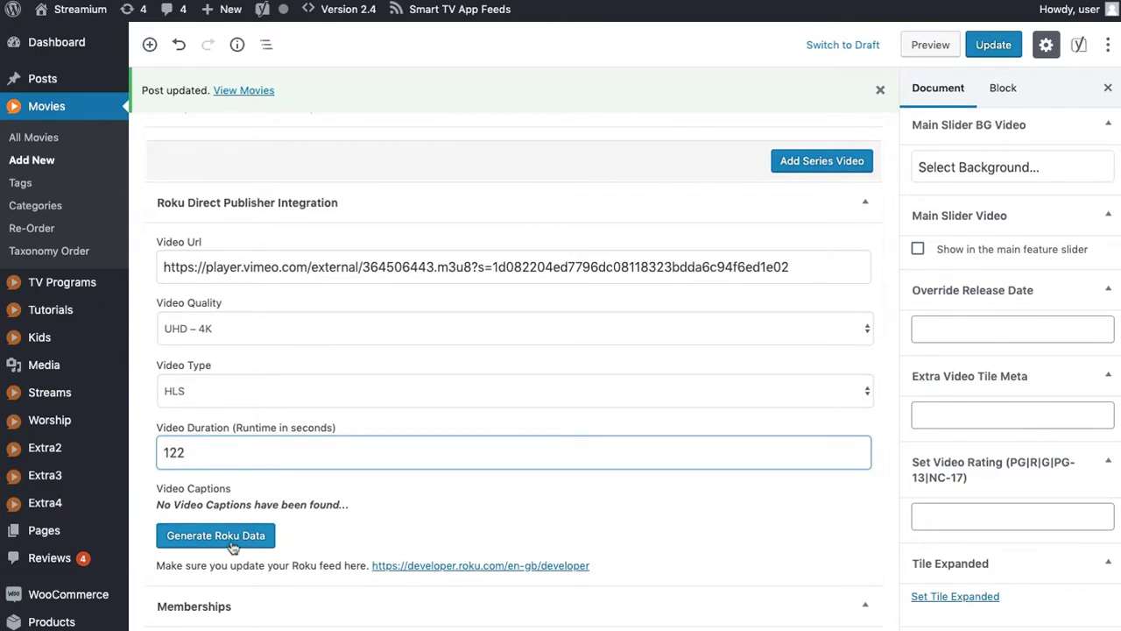
{"action": "type", "text": "2"}
{"action": "left_click", "coordinate": [993, 45]}
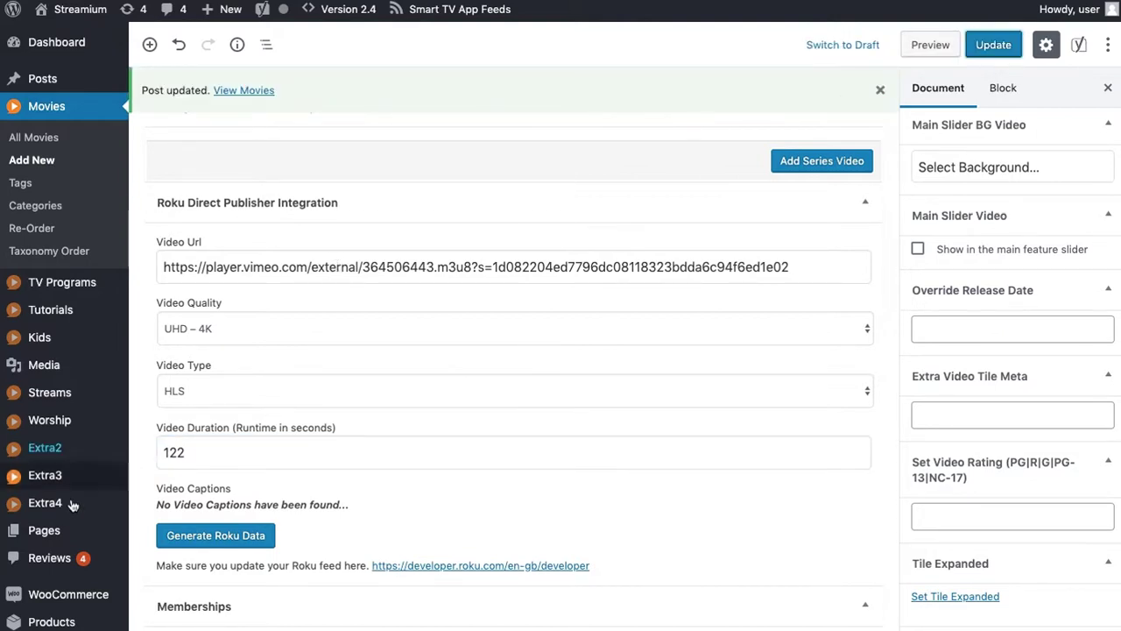
{"action": "scroll", "coordinate": [53, 570], "scroll_direction": "down", "scroll_amount": 4}
{"action": "mouse_move", "coordinate": [68, 459]}
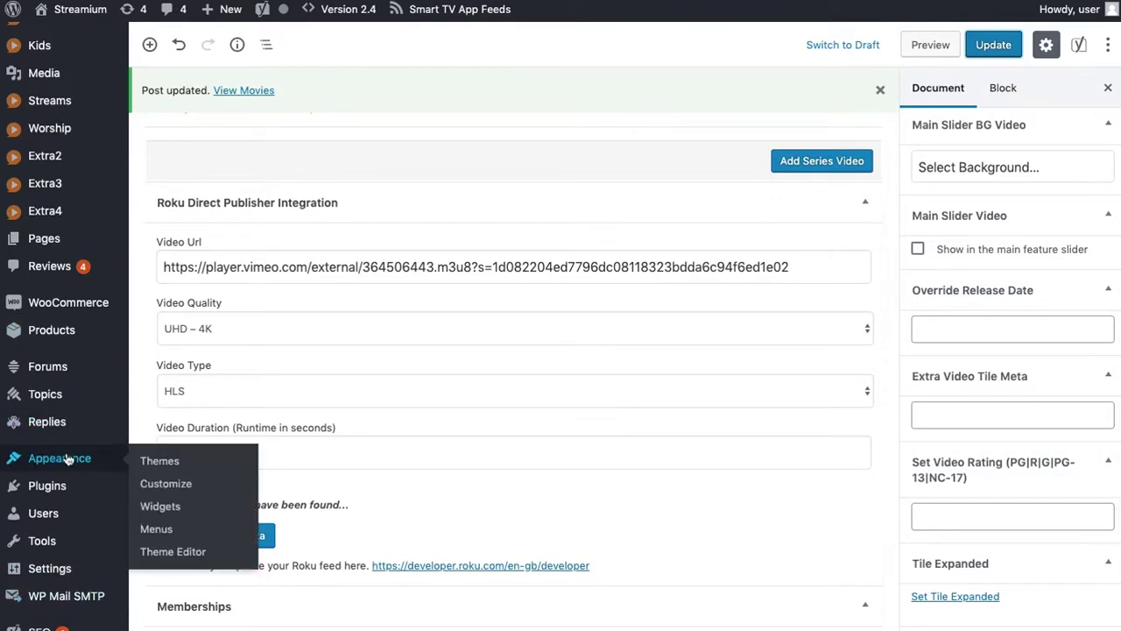
Step: Open the Customizer's Roku Direct Publisher Mrss Feed settings
{"action": "left_click", "coordinate": [167, 486]}
{"action": "scroll", "coordinate": [145, 254], "scroll_direction": "down", "scroll_amount": 3}
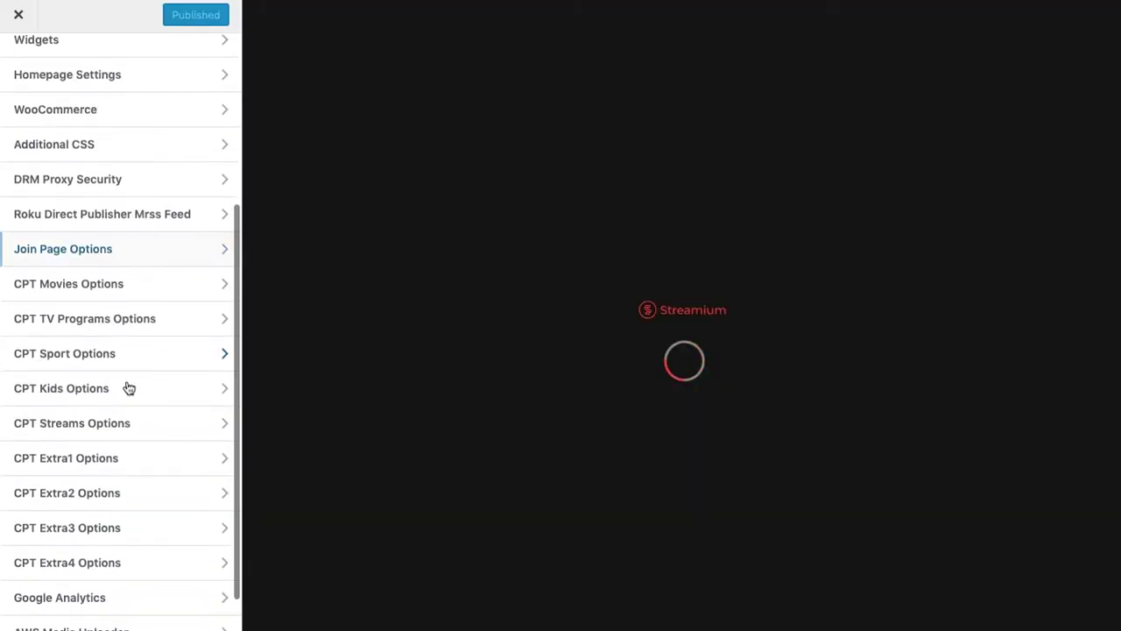
{"action": "scroll", "coordinate": [93, 534], "scroll_direction": "down", "scroll_amount": 2}
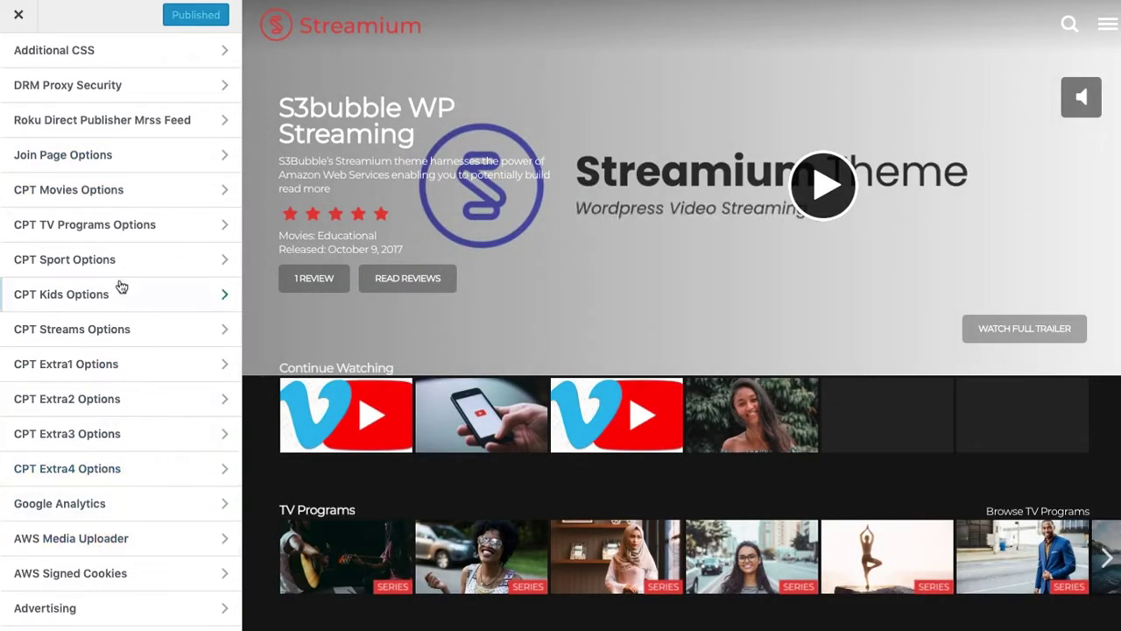
{"action": "scroll", "coordinate": [158, 207], "scroll_direction": "up", "scroll_amount": 4}
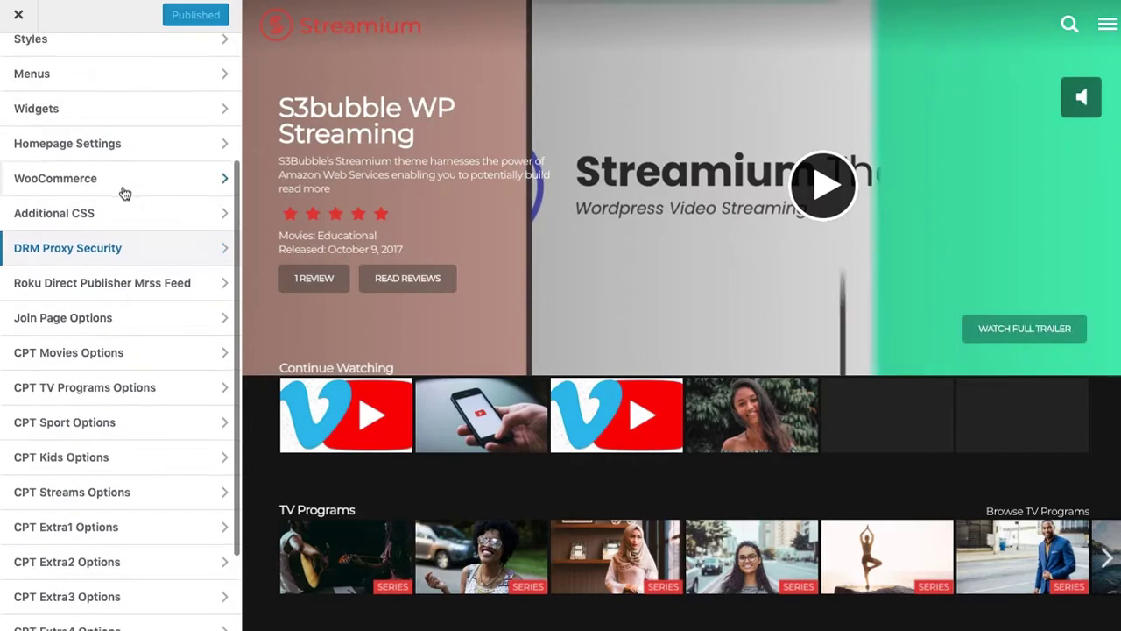
{"action": "left_click", "coordinate": [114, 294]}
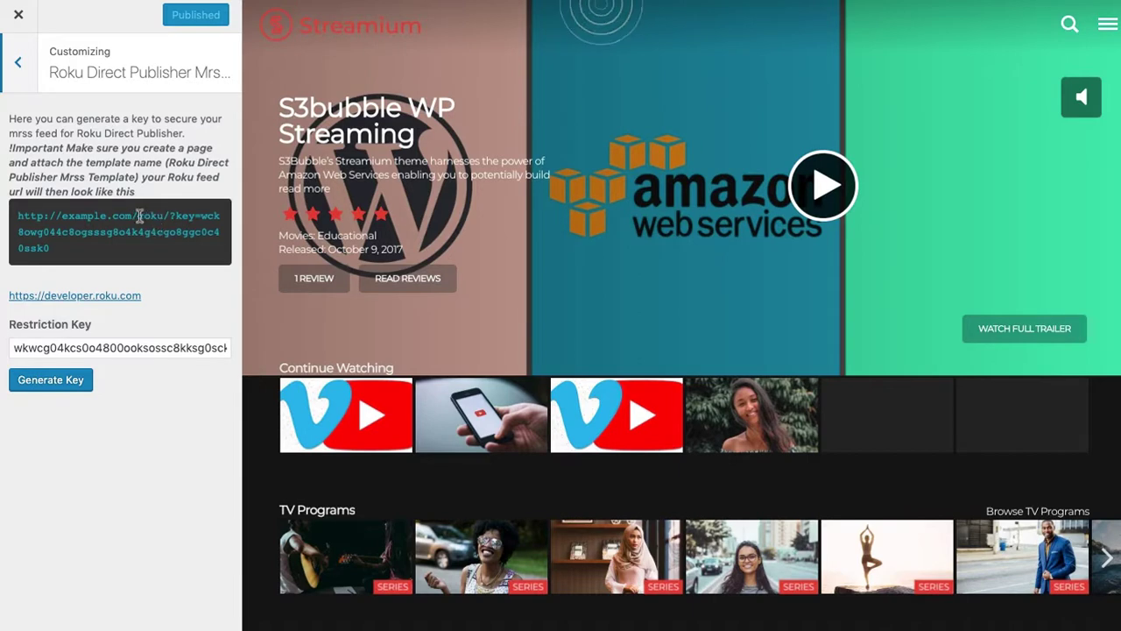
Step: Select and copy the example feed URL and the Restriction Key
{"action": "left_click_drag", "start_coordinate": [170, 217], "coordinate": [164, 245]}
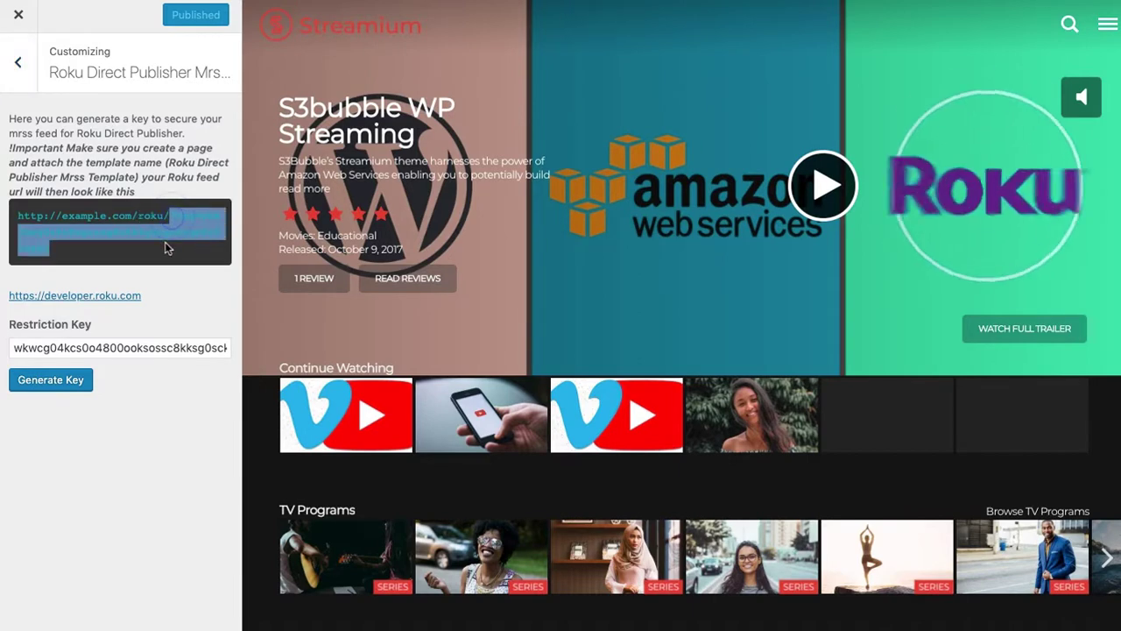
{"action": "double_click", "coordinate": [127, 348]}
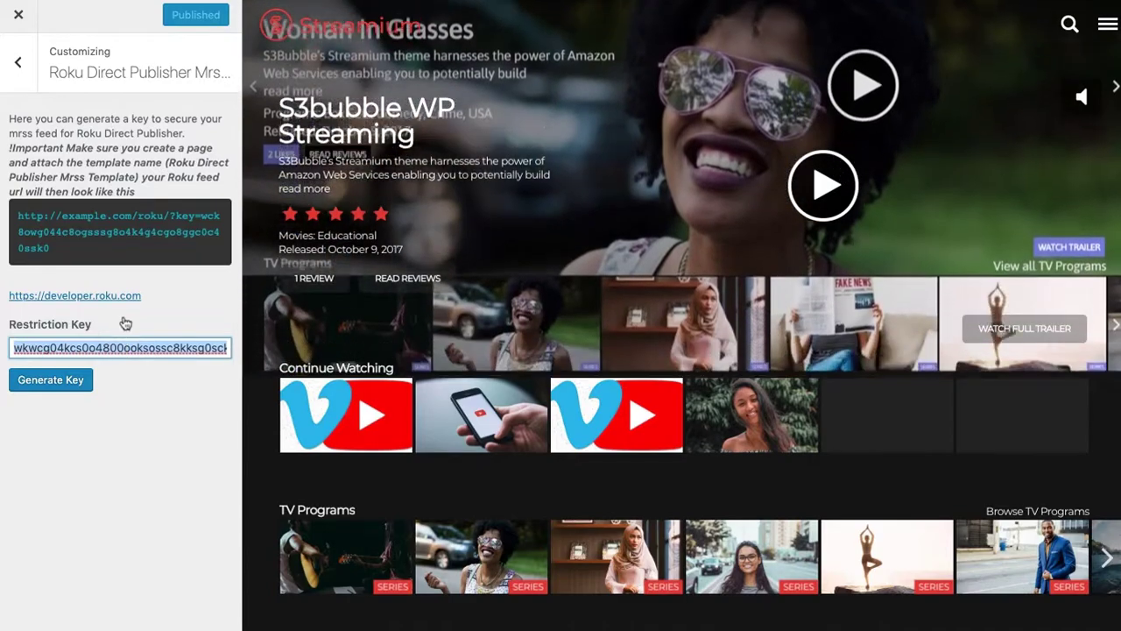
{"action": "left_click", "coordinate": [140, 224]}
{"action": "left_click_drag", "start_coordinate": [140, 226], "coordinate": [70, 250]}
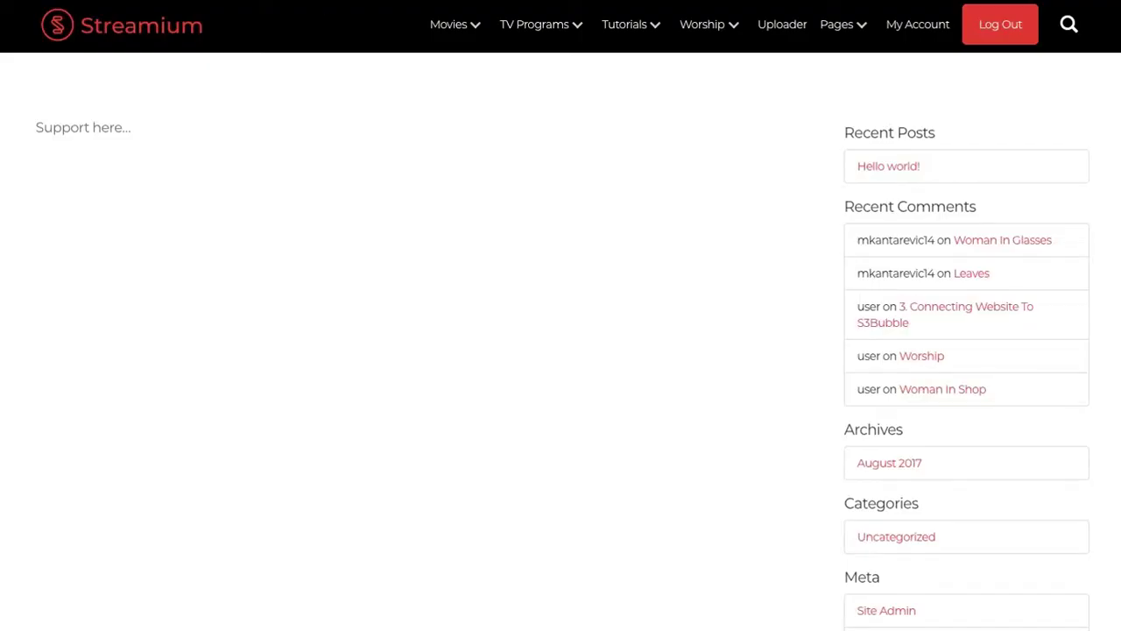
Step: Load the Roku MRSS feed URL with its restriction key and review the JSON movie entries
{"action": "key", "text": "ctrl+l"}
{"action": "key", "text": "ctrl+v"}
{"action": "key", "text": "Return"}
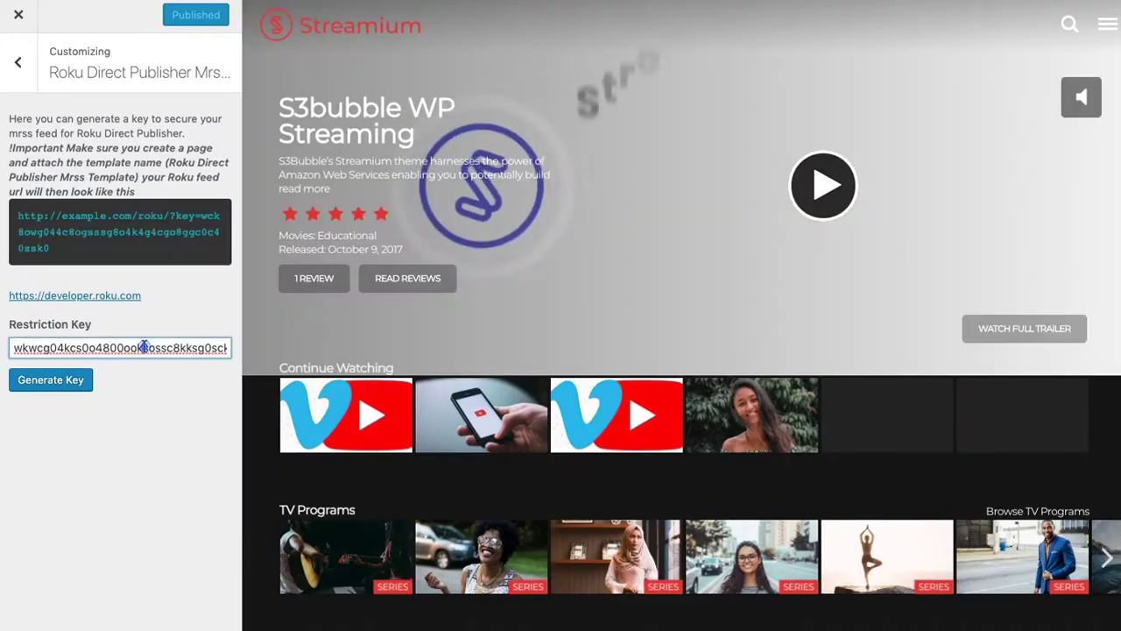
{"action": "double_click", "coordinate": [144, 347]}
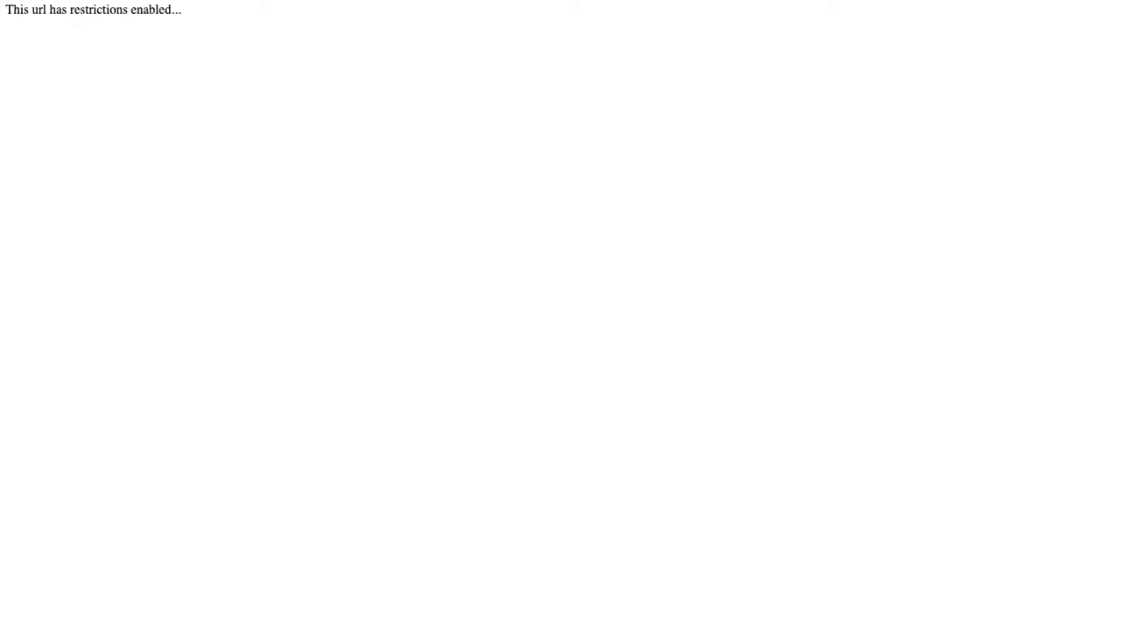
{"action": "key", "text": "Return"}
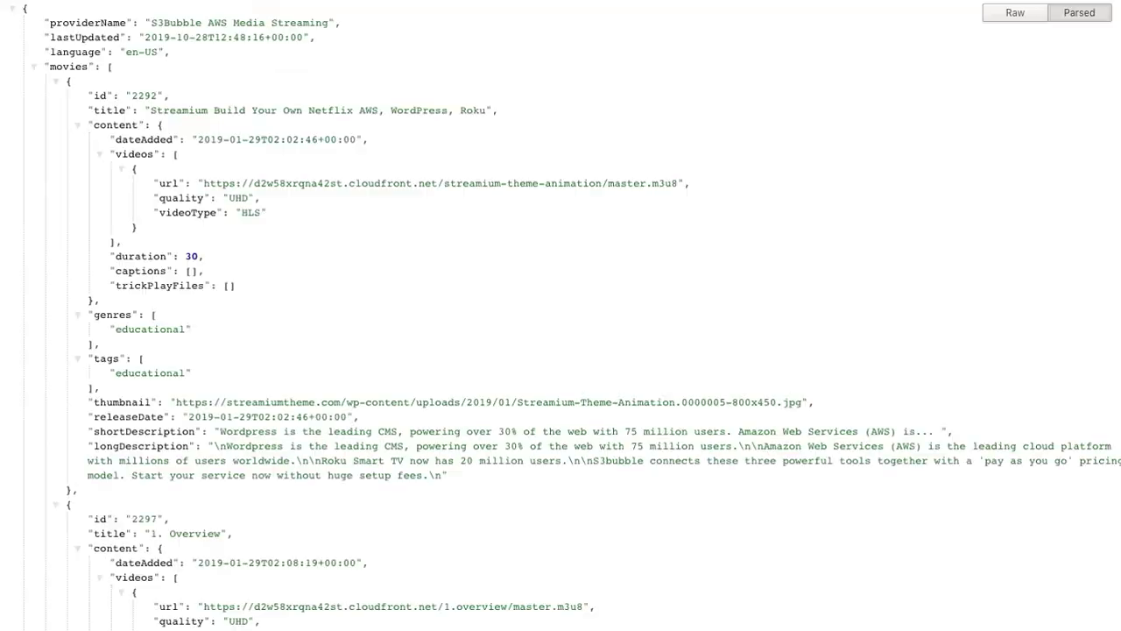
{"action": "scroll", "coordinate": [441, 167], "scroll_direction": "down", "scroll_amount": 4}
{"action": "scroll", "coordinate": [440, 167], "scroll_direction": "up", "scroll_amount": 4}
{"action": "scroll", "coordinate": [452, 468], "scroll_direction": "down", "scroll_amount": 6}
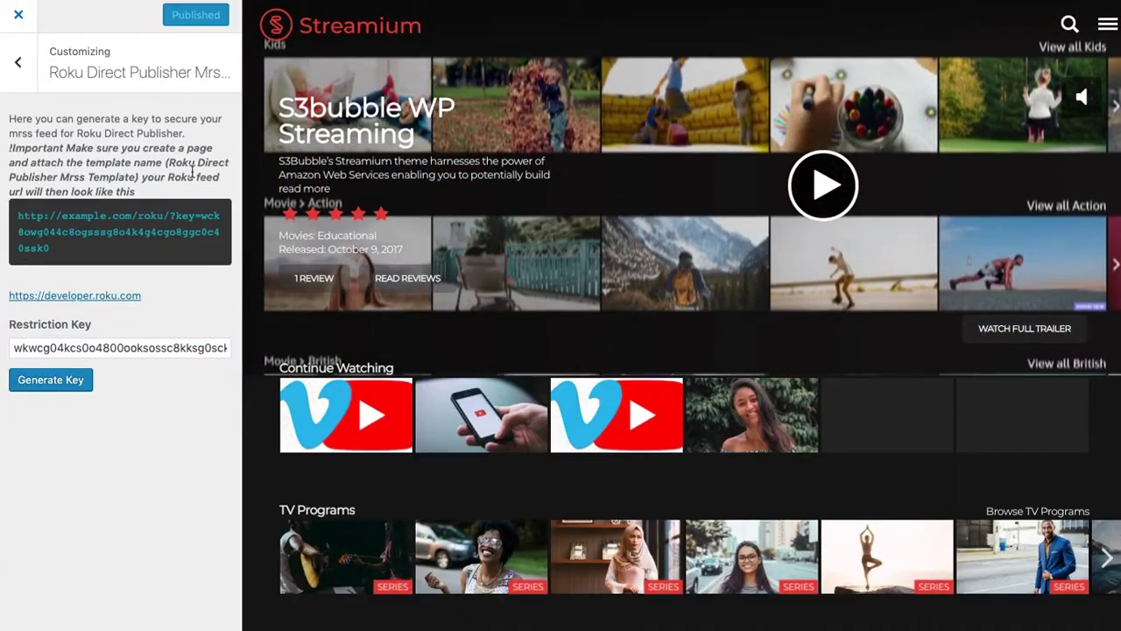
{"action": "left_click", "coordinate": [11, 24]}
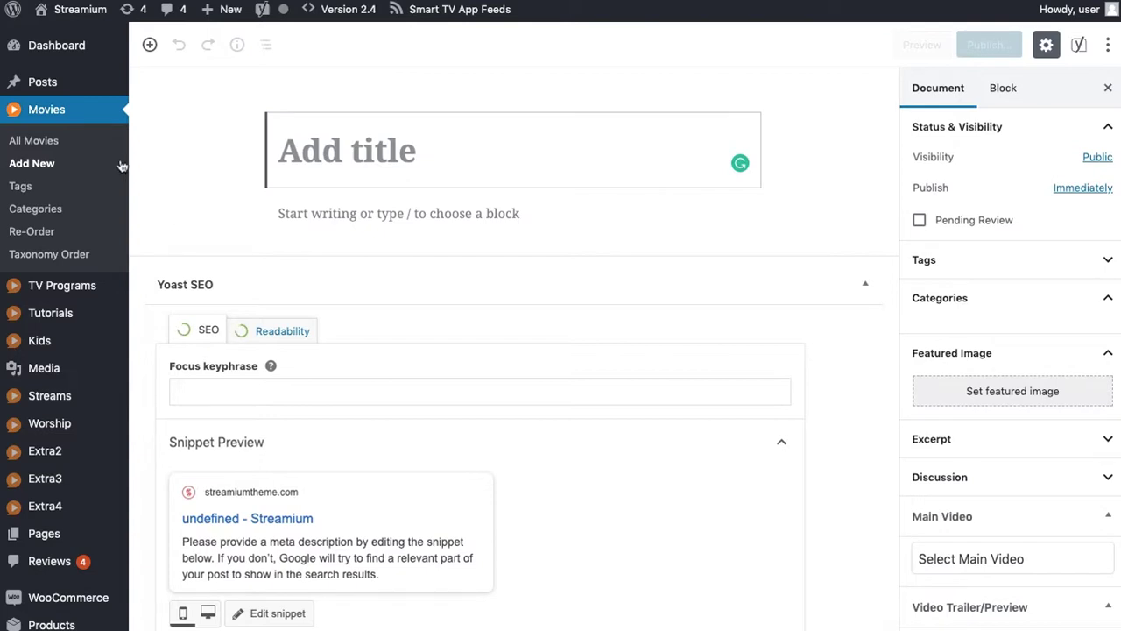
Step: Edit Vimeo Example, set vimeo-vs-youtube as its Roku thumbnail, and update
{"action": "left_click", "coordinate": [98, 136]}
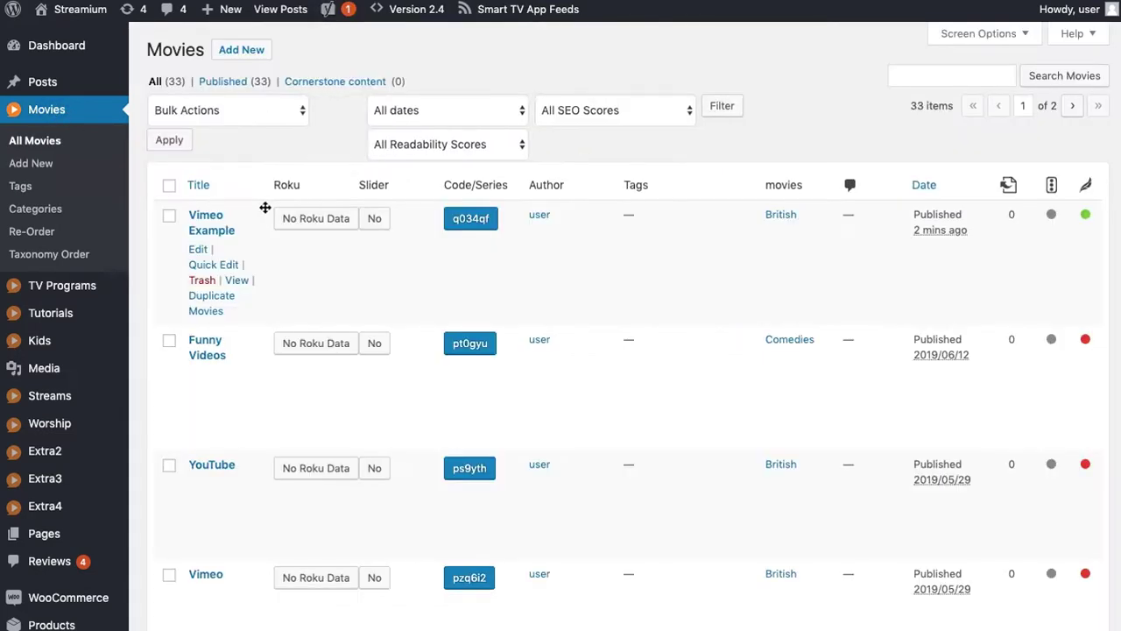
{"action": "left_click", "coordinate": [198, 250]}
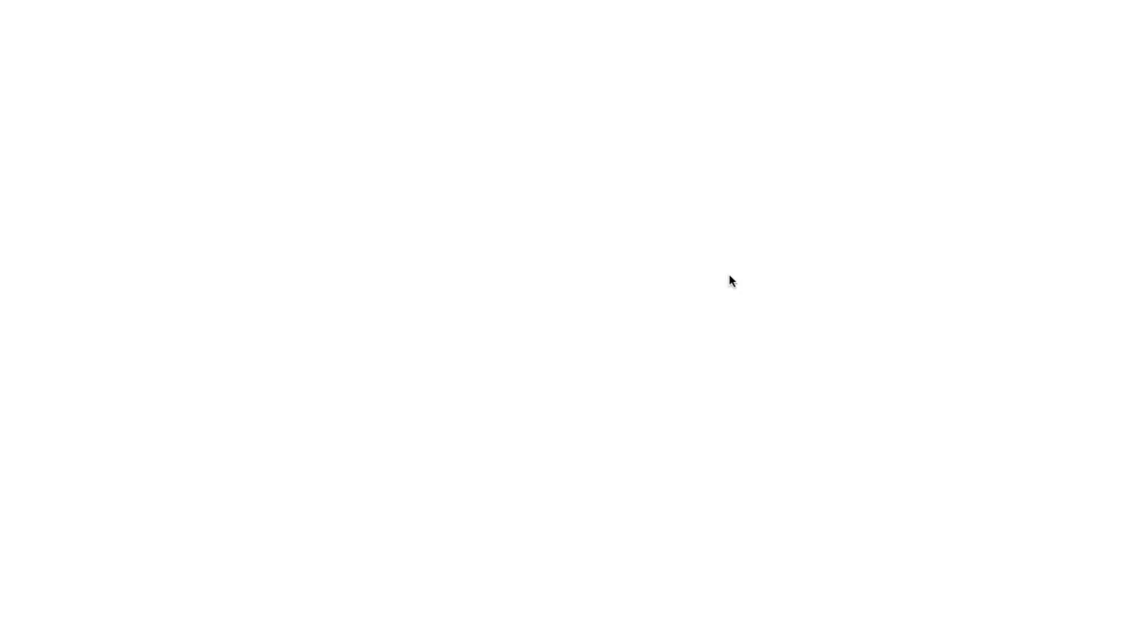
{"action": "scroll", "coordinate": [895, 306], "scroll_direction": "down", "scroll_amount": 10}
{"action": "scroll", "coordinate": [1013, 376], "scroll_direction": "down", "scroll_amount": 10}
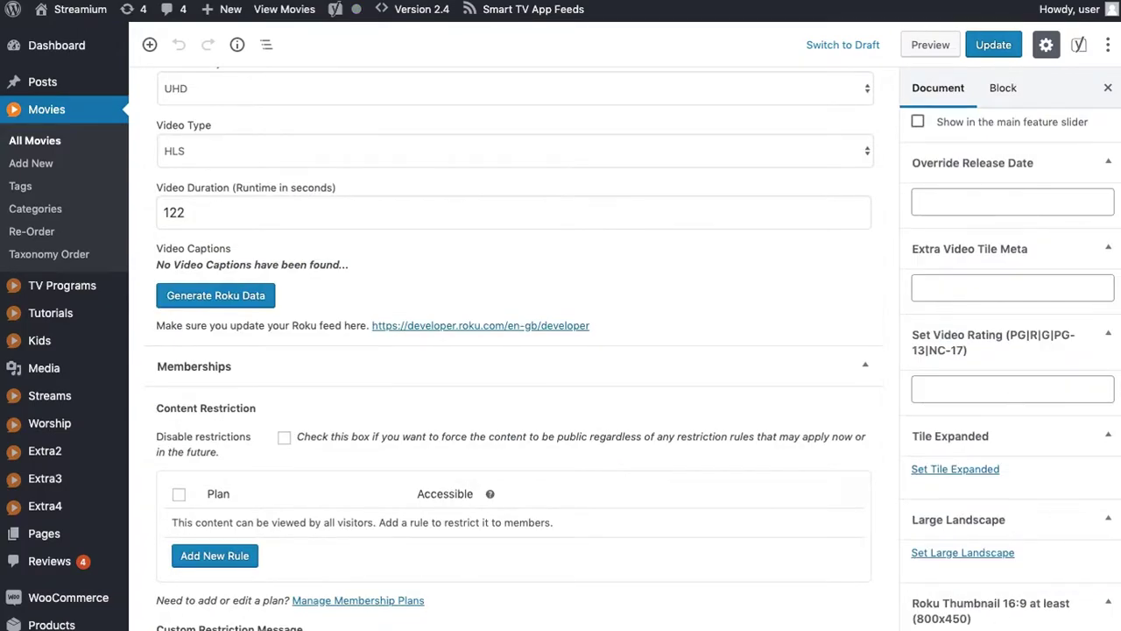
{"action": "left_click", "coordinate": [909, 622]}
{"action": "left_click", "coordinate": [311, 196]}
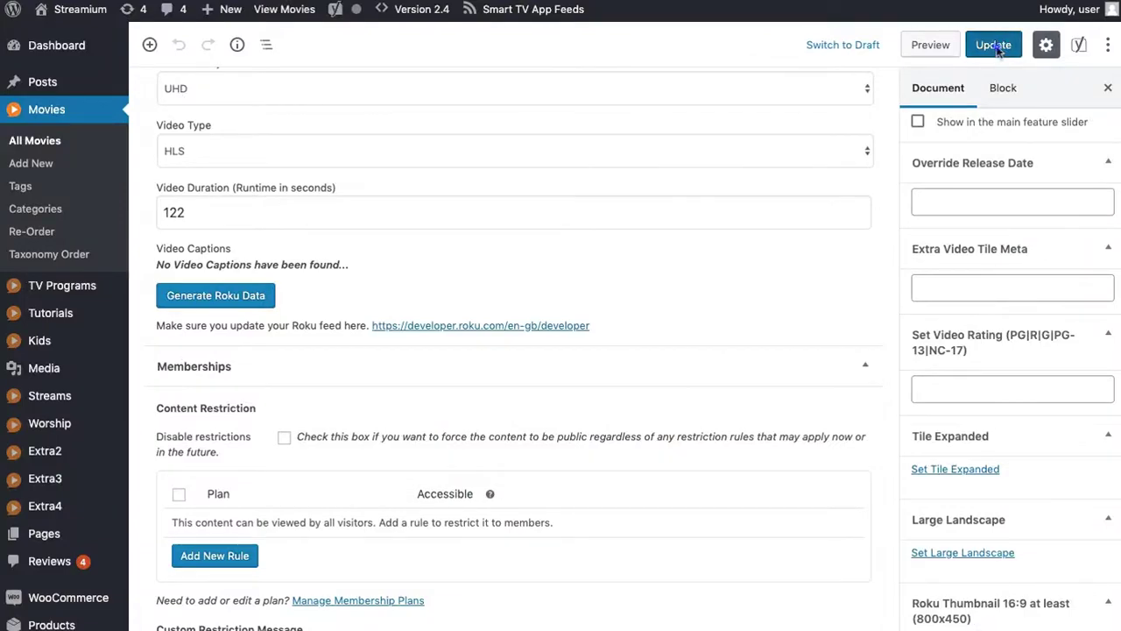
{"action": "left_click", "coordinate": [994, 46]}
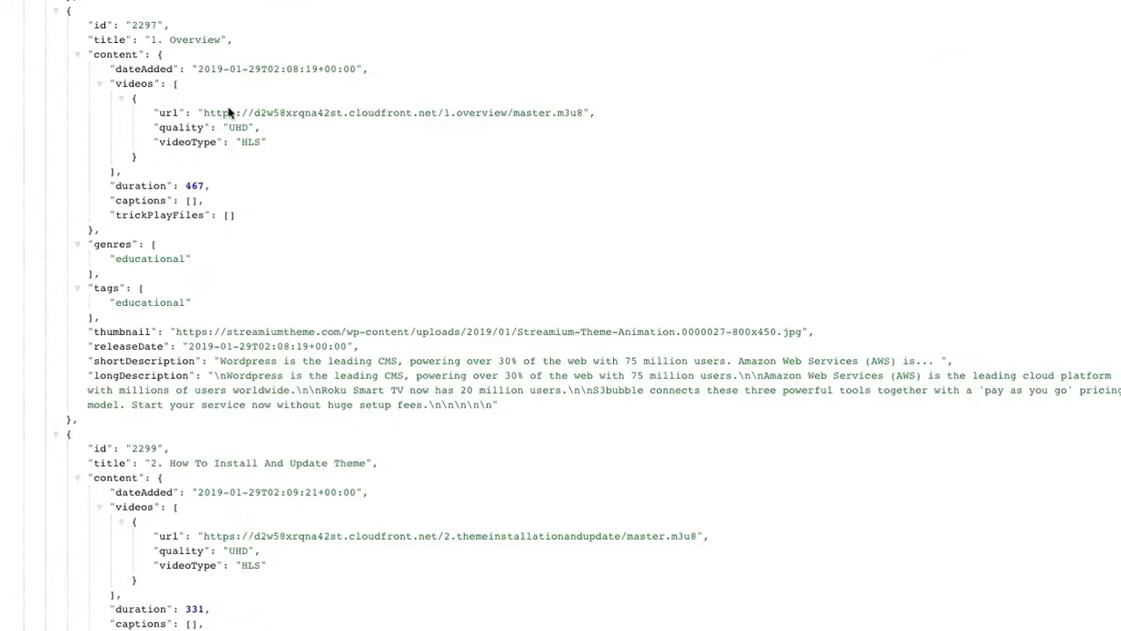
{"action": "scroll", "coordinate": [267, 173], "scroll_direction": "up", "scroll_amount": 10}
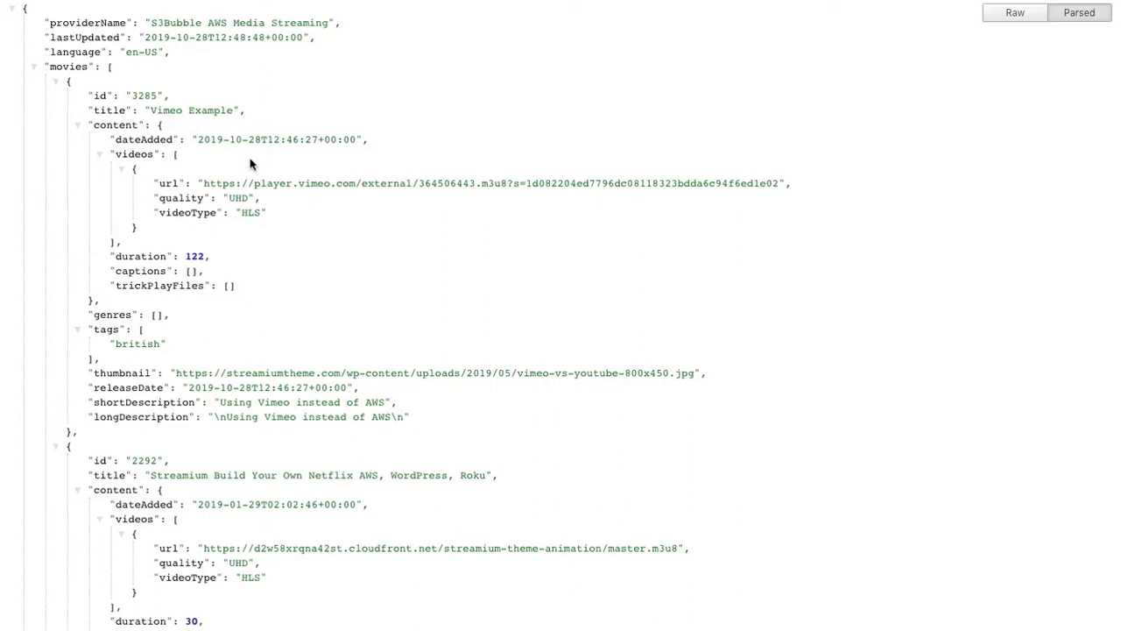
{"action": "left_click_drag", "start_coordinate": [148, 109], "coordinate": [233, 110]}
{"action": "left_click_drag", "start_coordinate": [201, 183], "coordinate": [786, 183]}
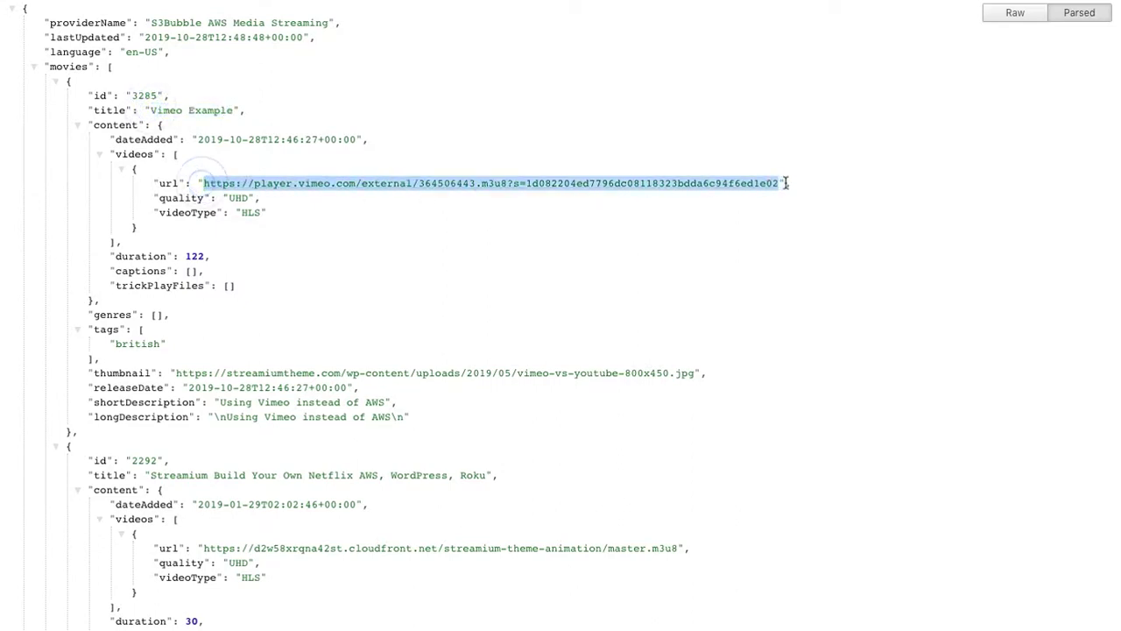
{"action": "left_click", "coordinate": [314, 256]}
{"action": "double_click", "coordinate": [133, 343]}
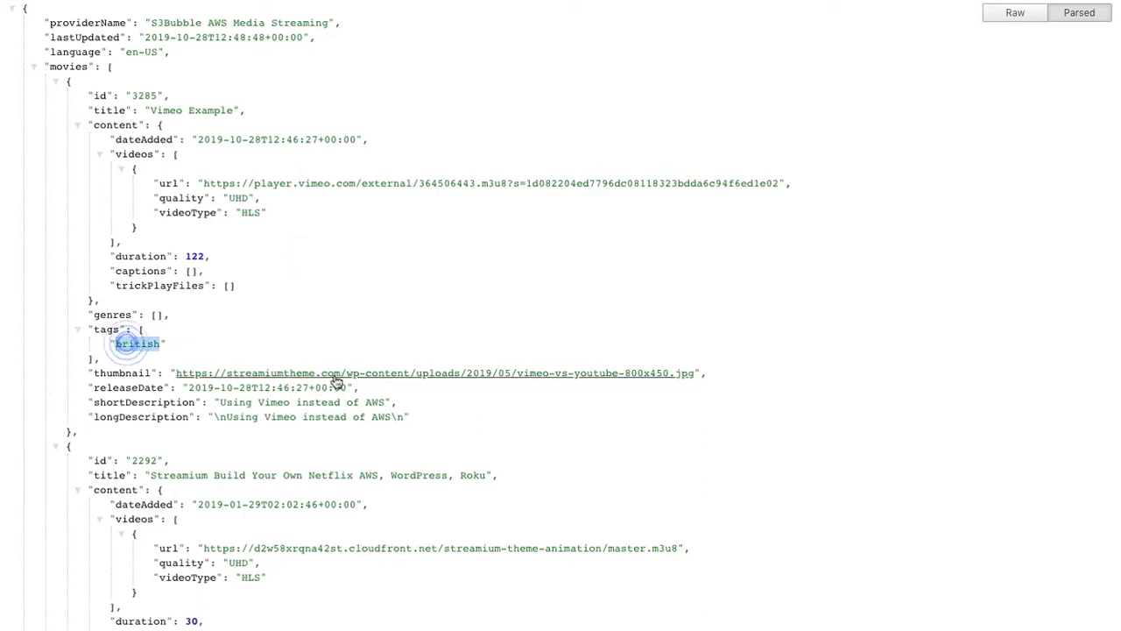